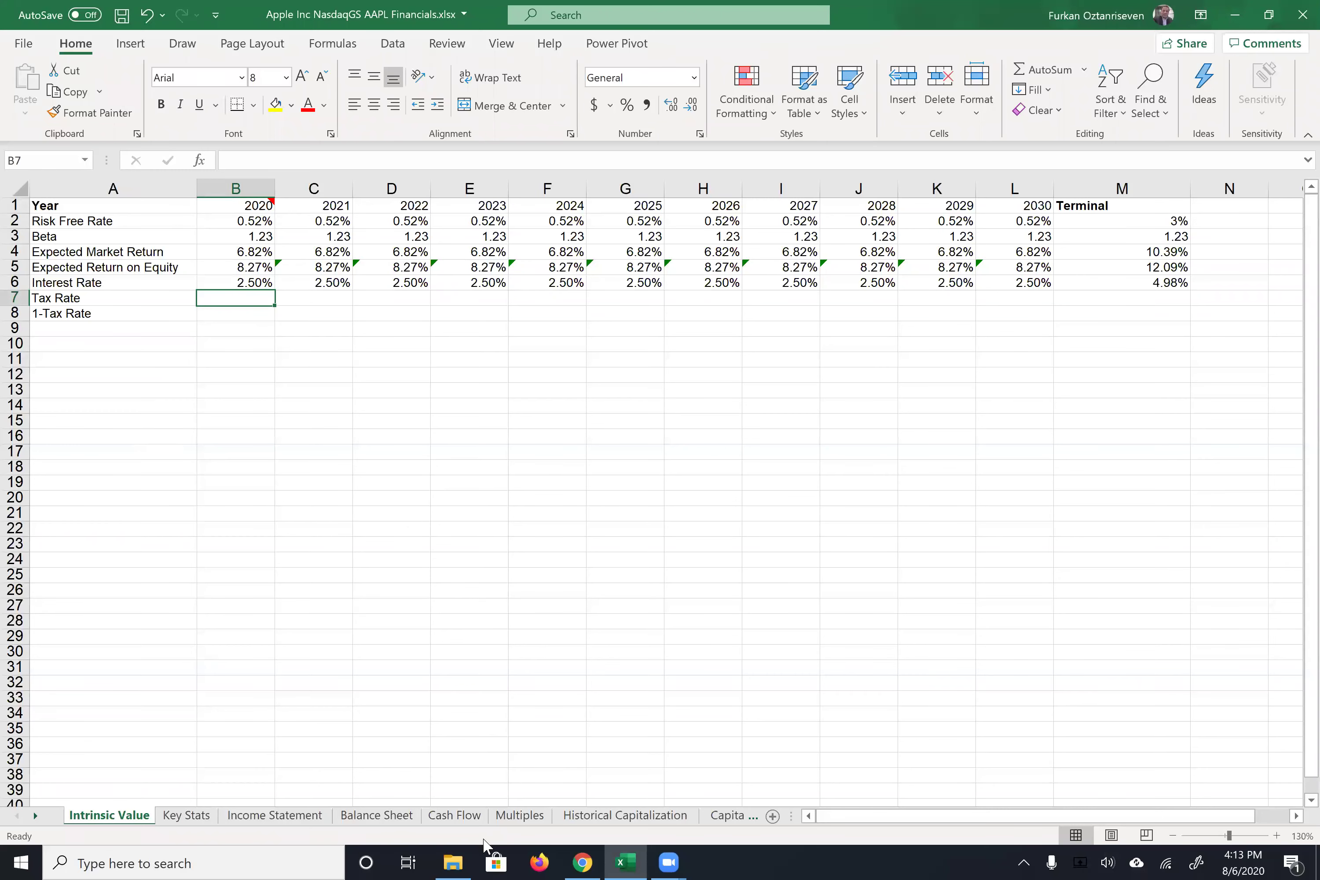
Step: Review the Income Statement sheet from operating income through EBT including unusual items to income tax expense, starting with the earliest years
click(307, 816)
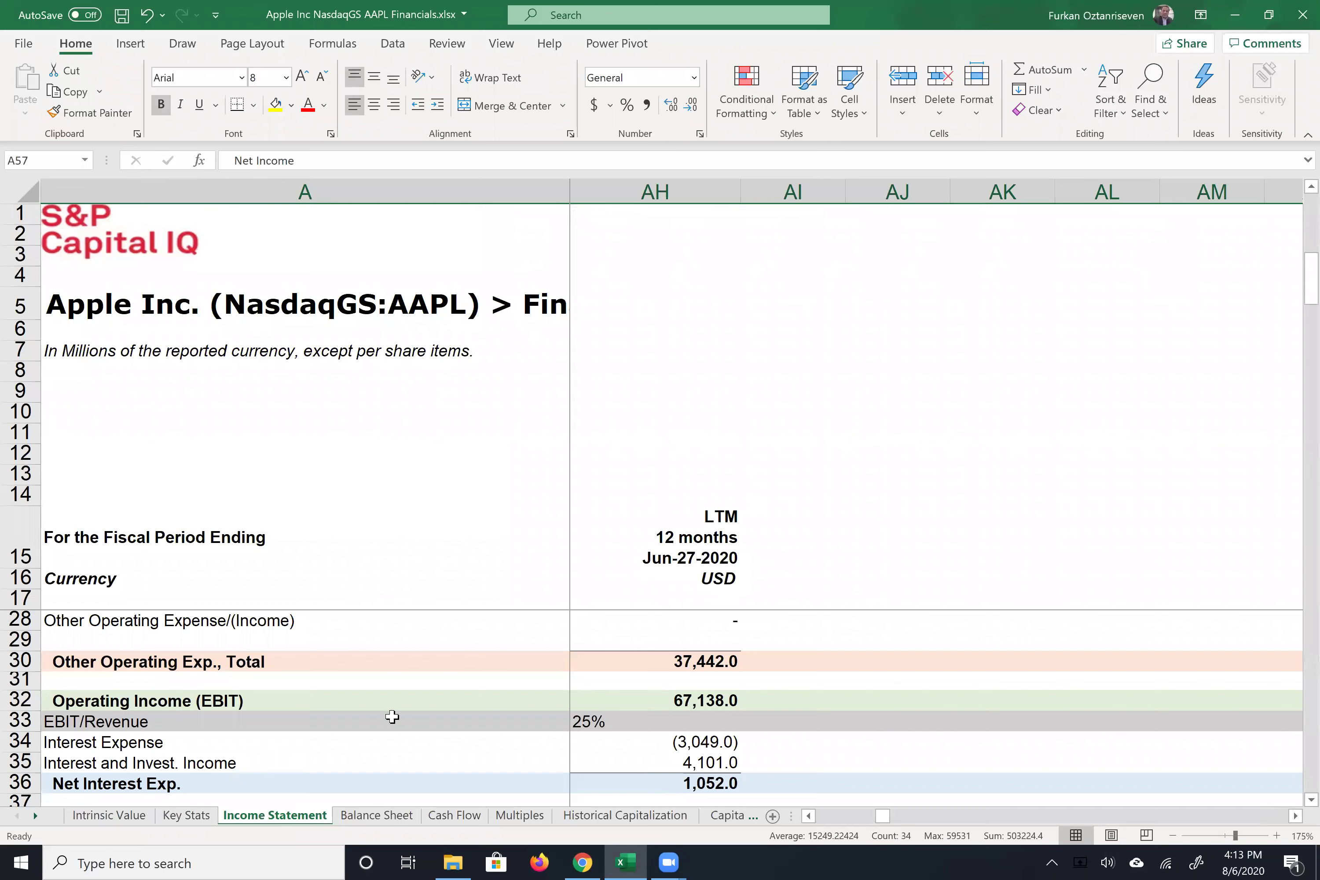
drag(883, 817, 658, 789)
scroll(164, 719, down, 1)
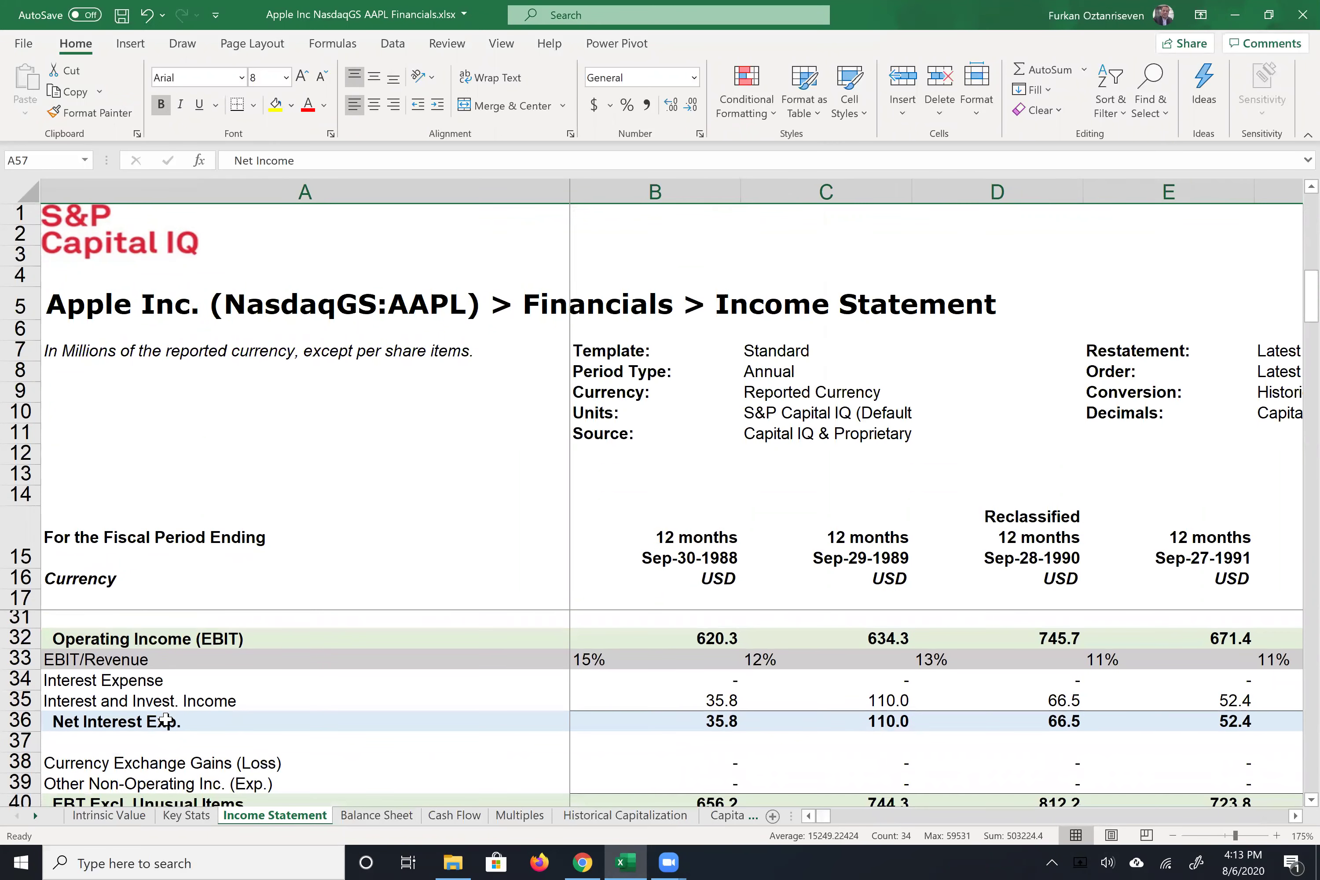
scroll(239, 718, down, 2)
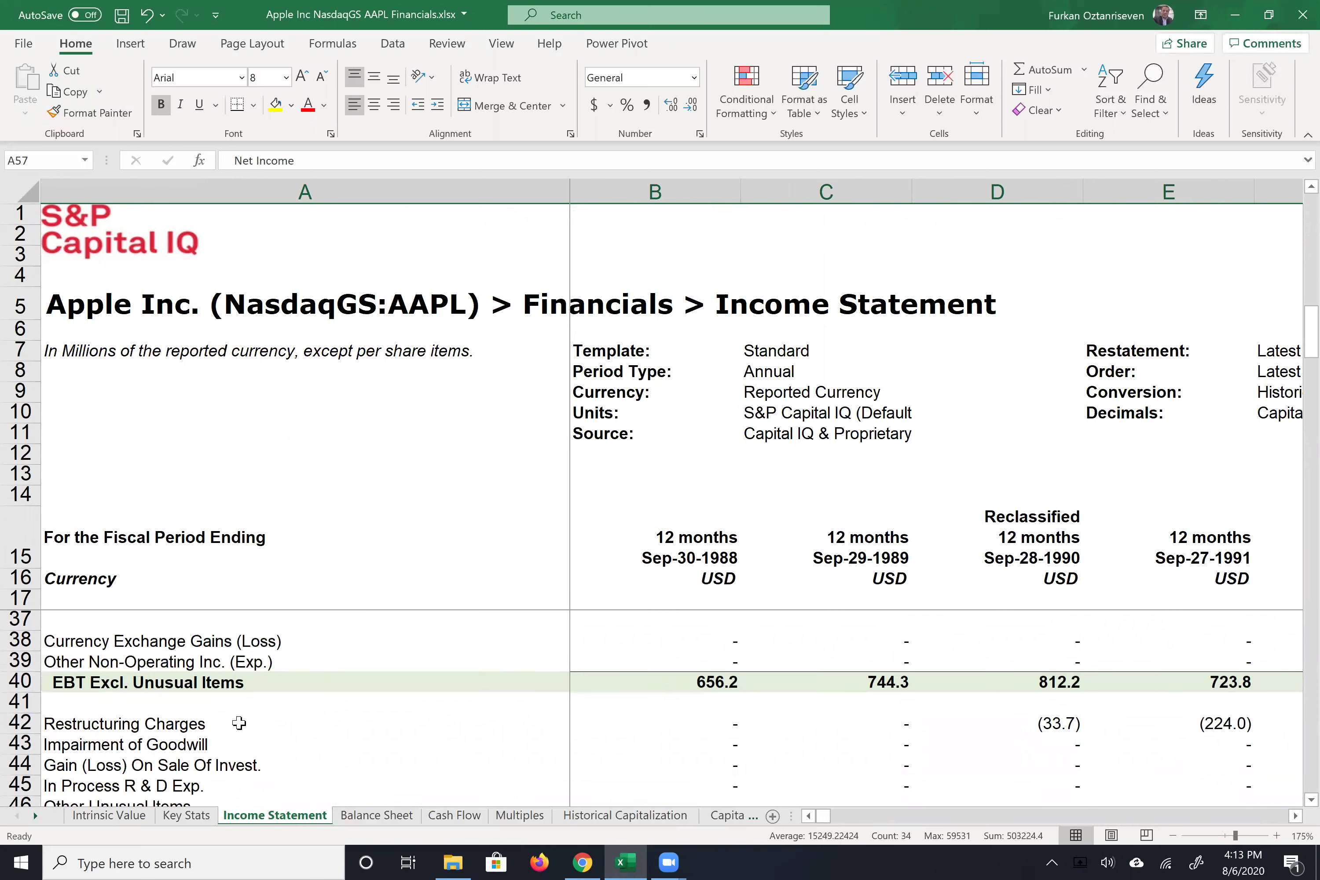
scroll(227, 725, up, 2)
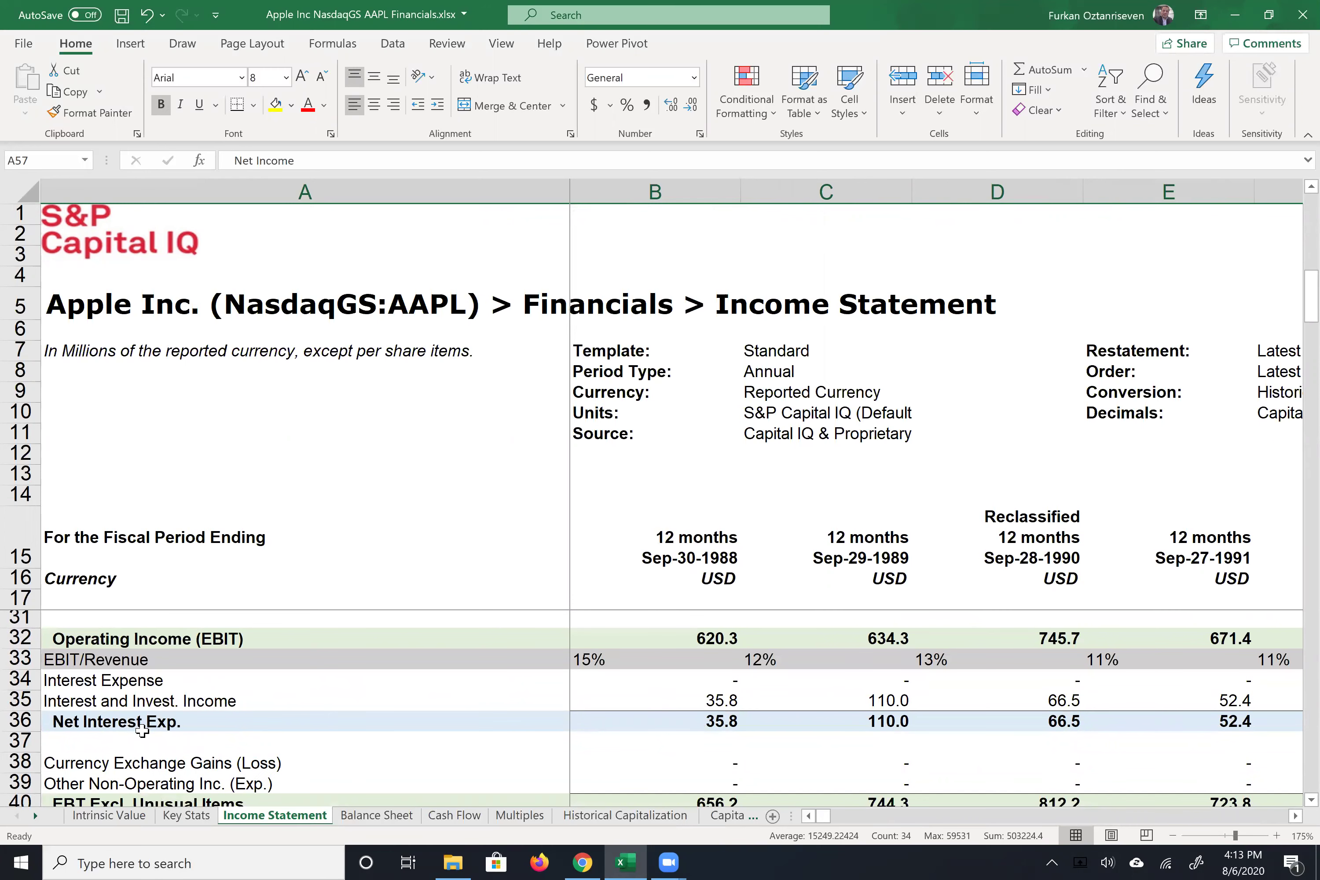
click(201, 763)
scroll(204, 759, down, 1)
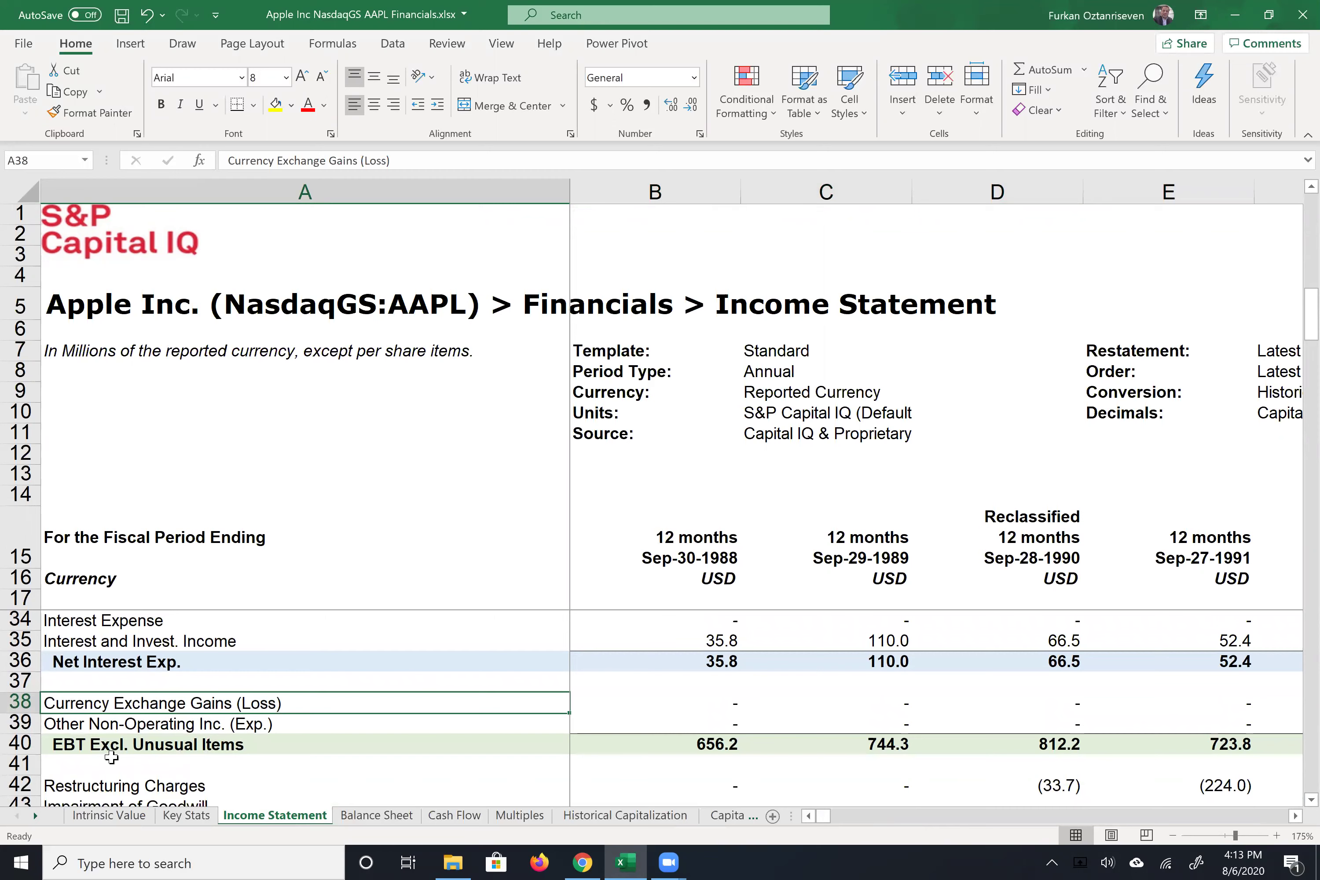
scroll(191, 760, down, 1)
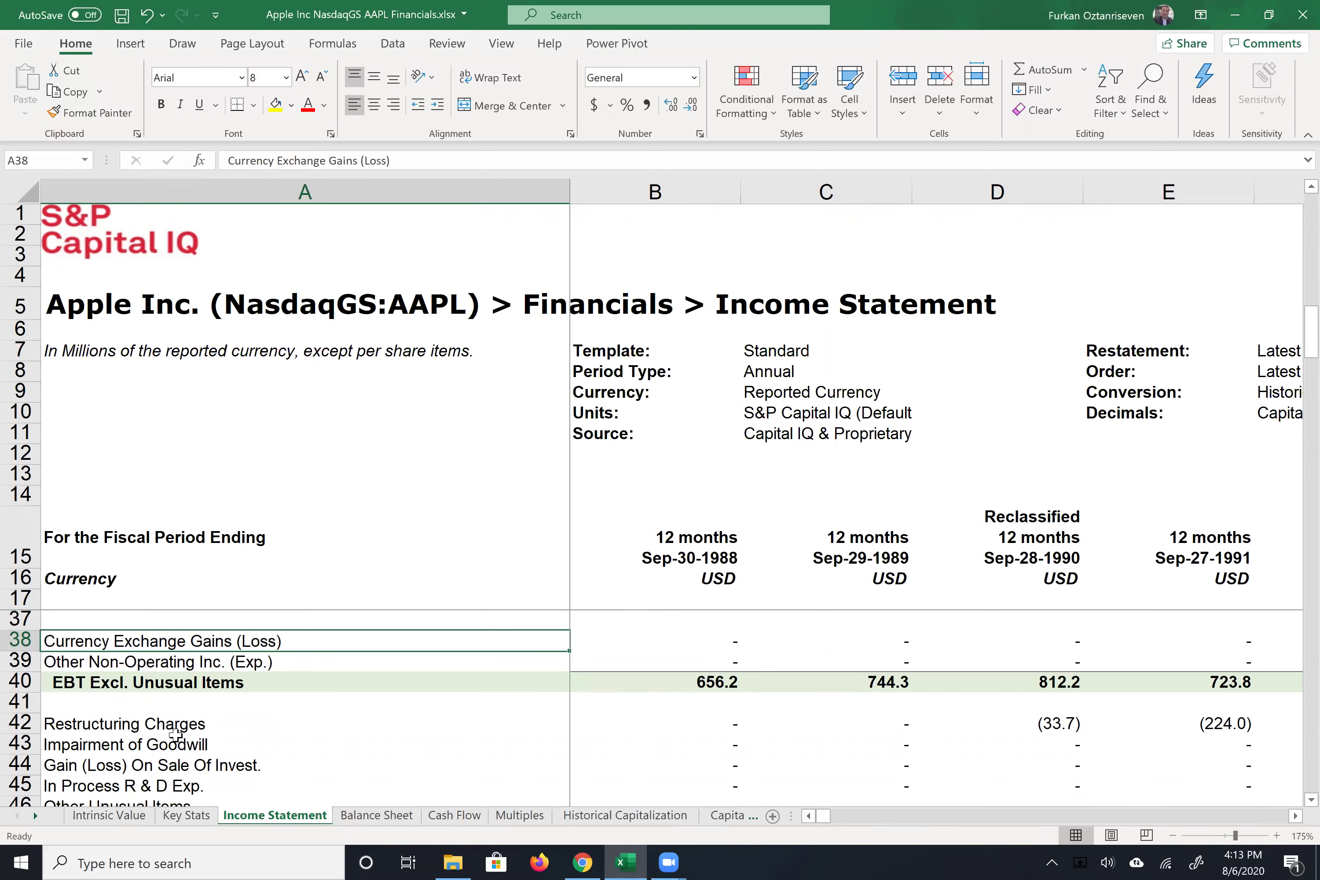
scroll(166, 710, down, 1)
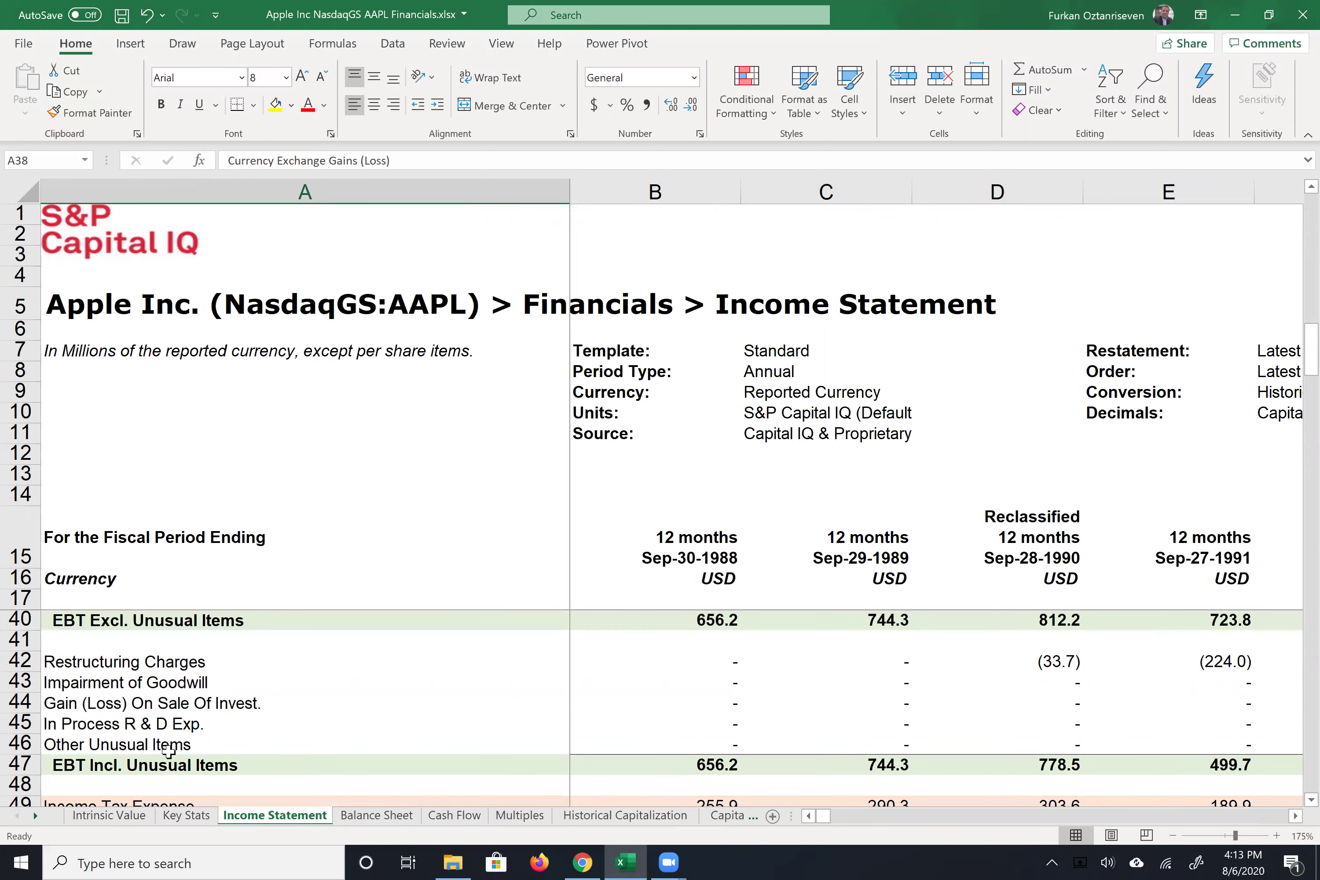
scroll(189, 749, down, 1)
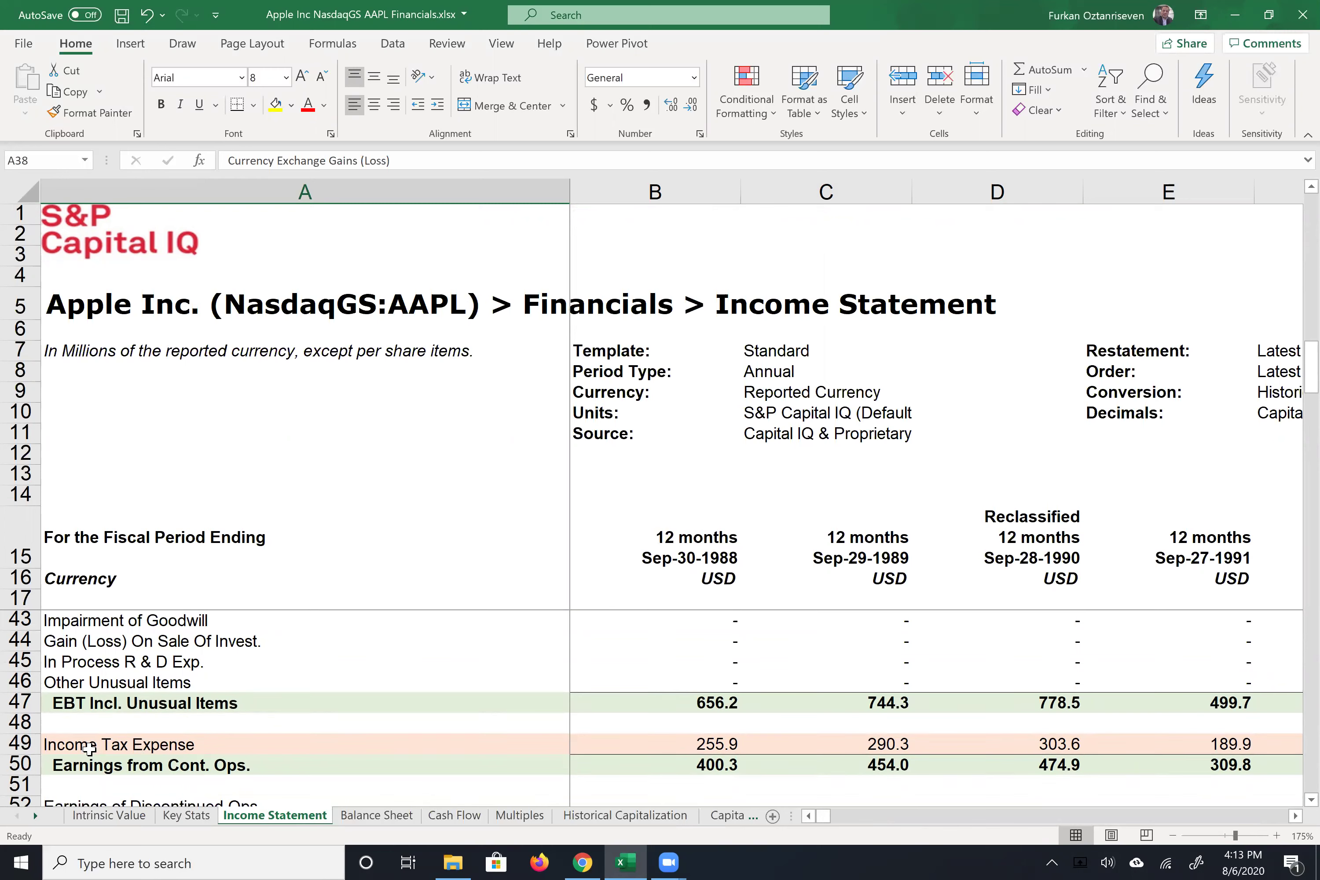
Step: Label the blank row 48 between EBT Incl. Unusual Items and Income Tax Expense as "Tax Rate"
click(102, 720)
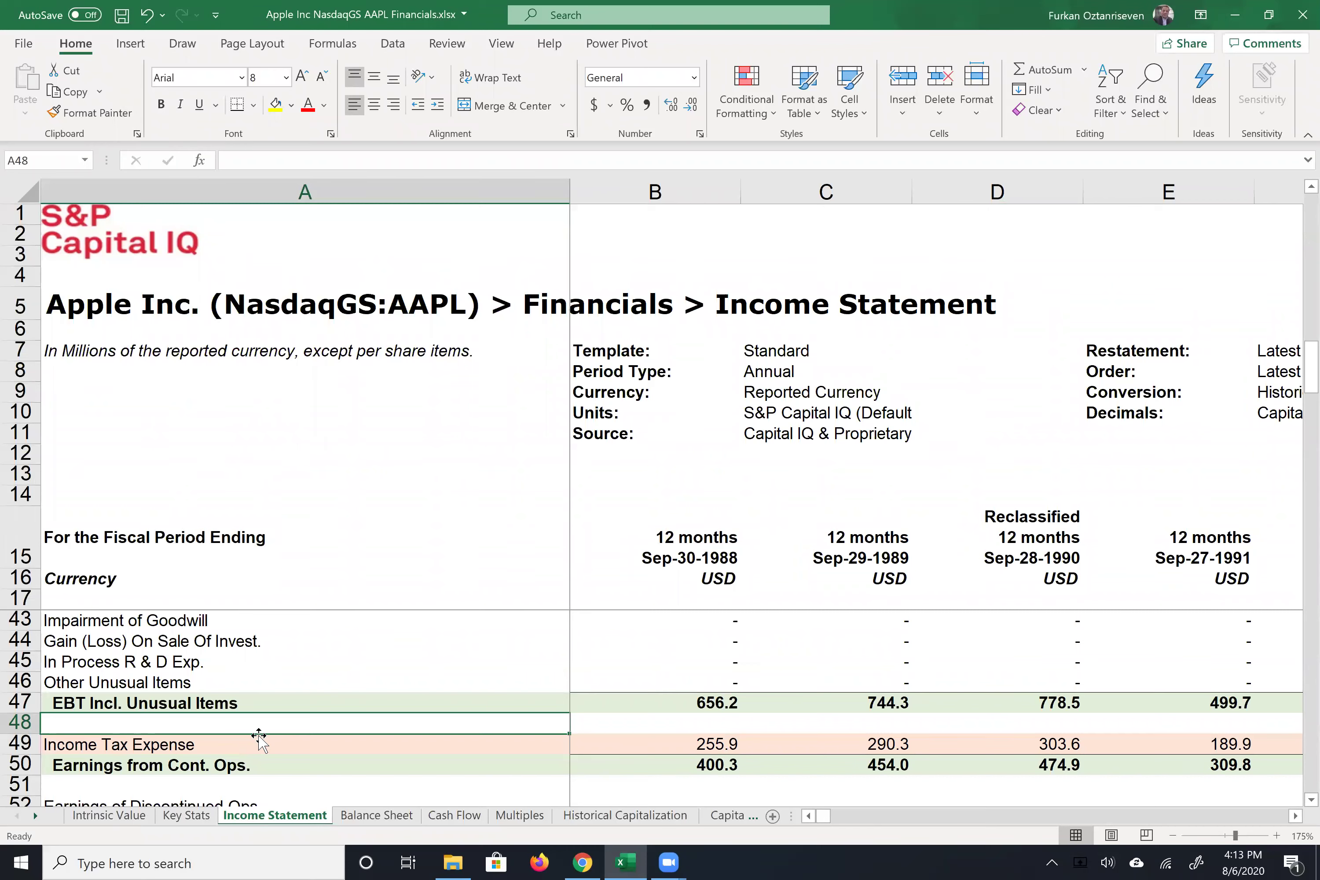
text(Ta)
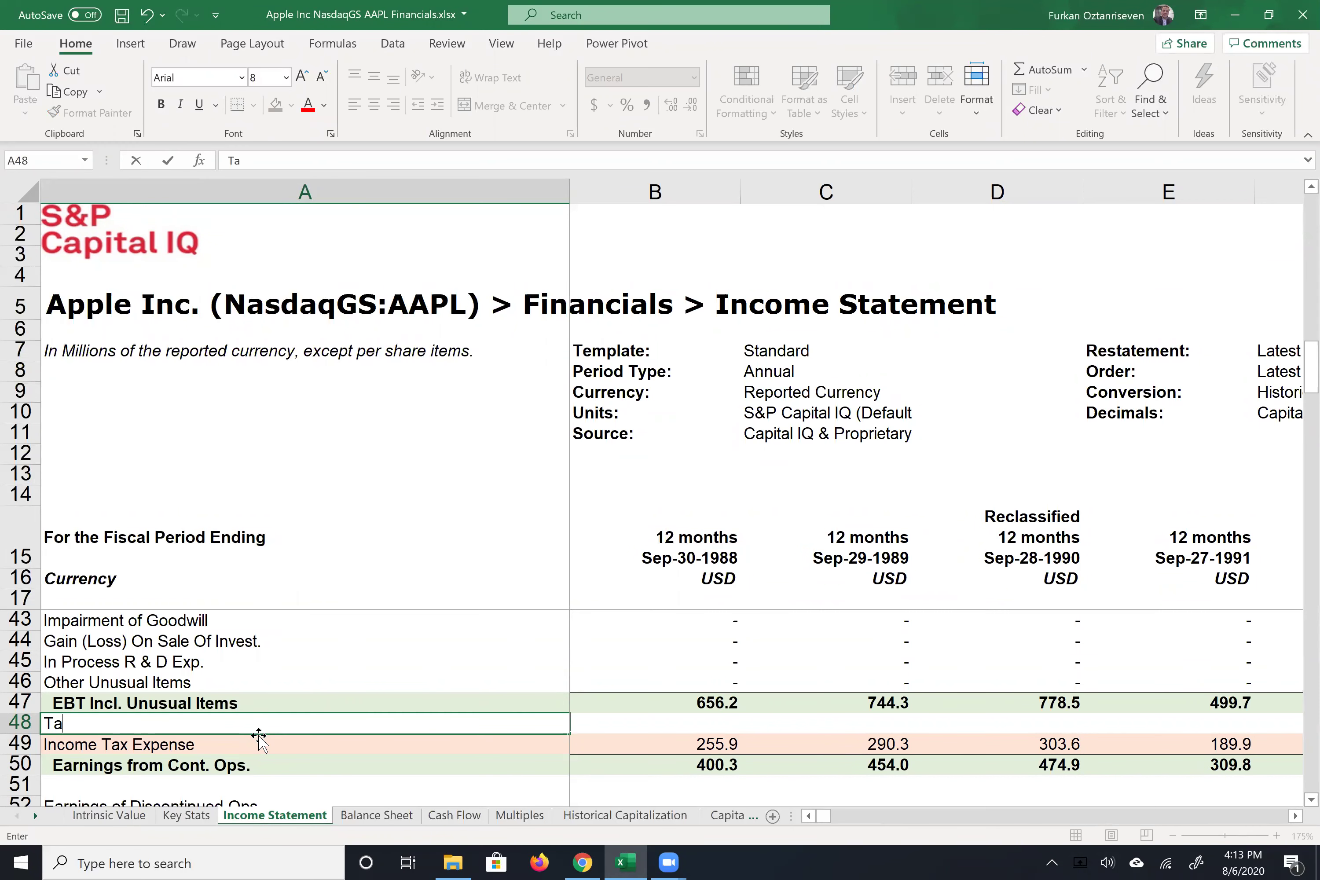
text(x Rate)
key(Tab)
Step: Calculate the 1988 tax rate in B48 by dividing income tax expense by EBT including unusual items (=B49/B47)
text(=)
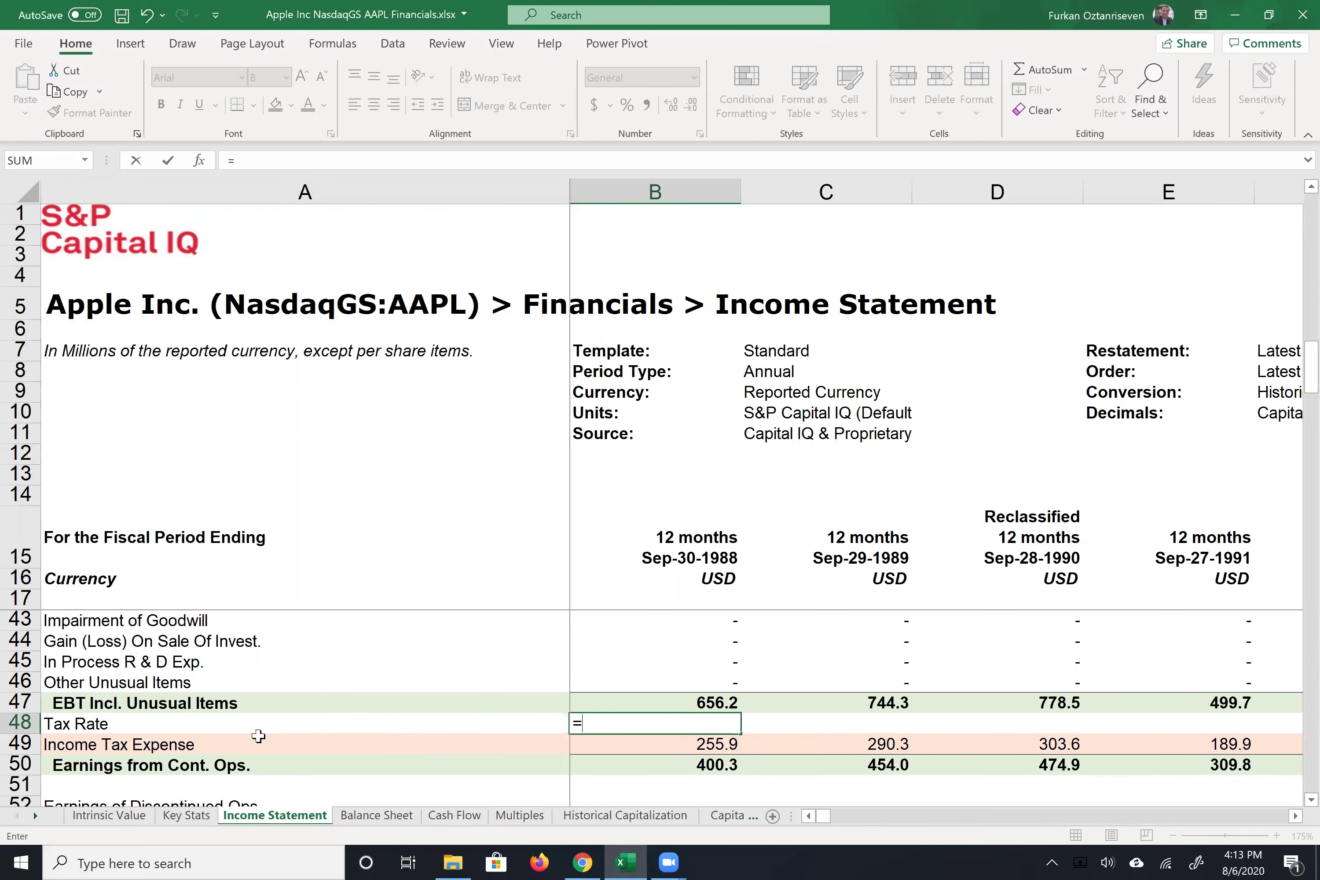
key(Down)
text(/)
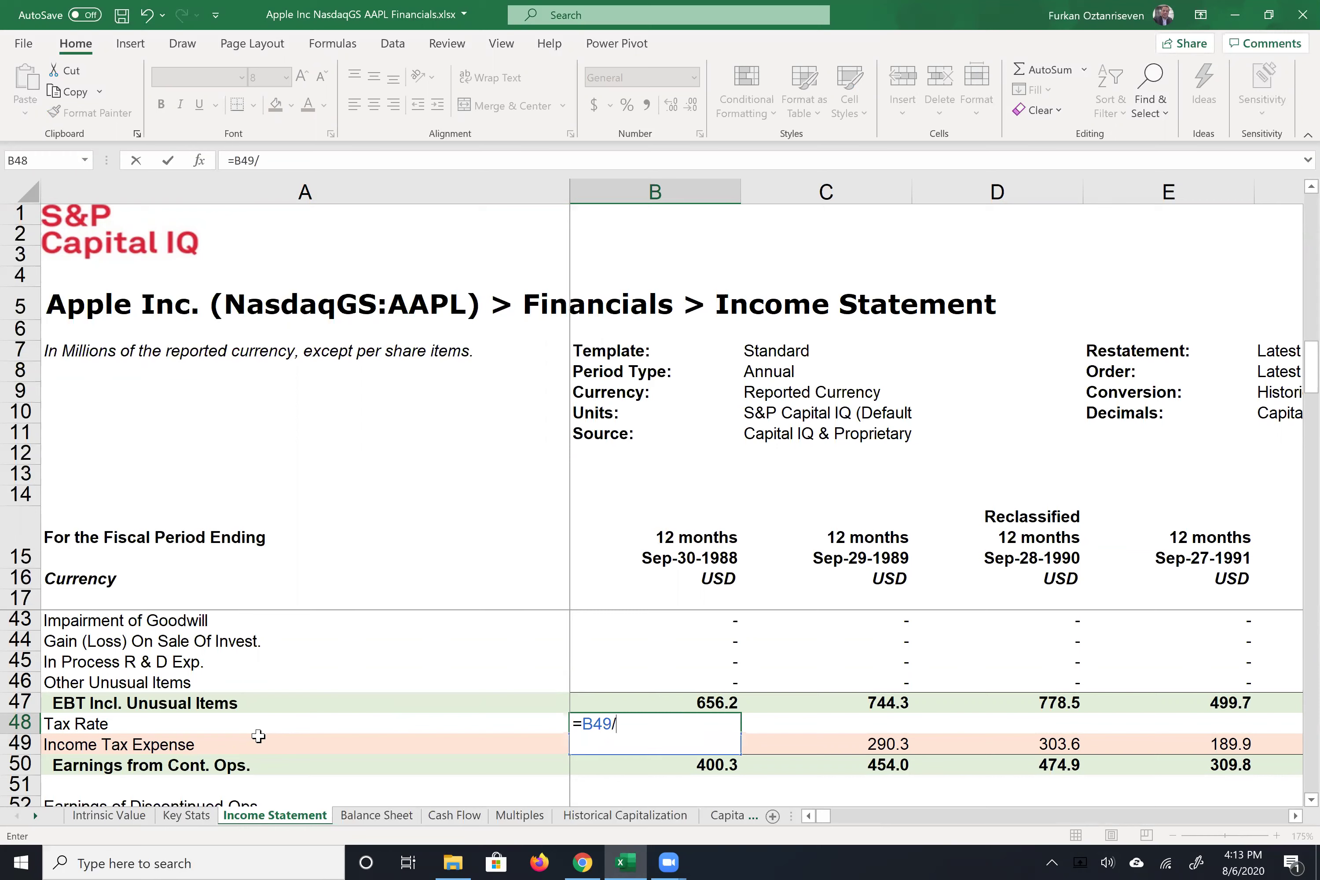
key(Up)
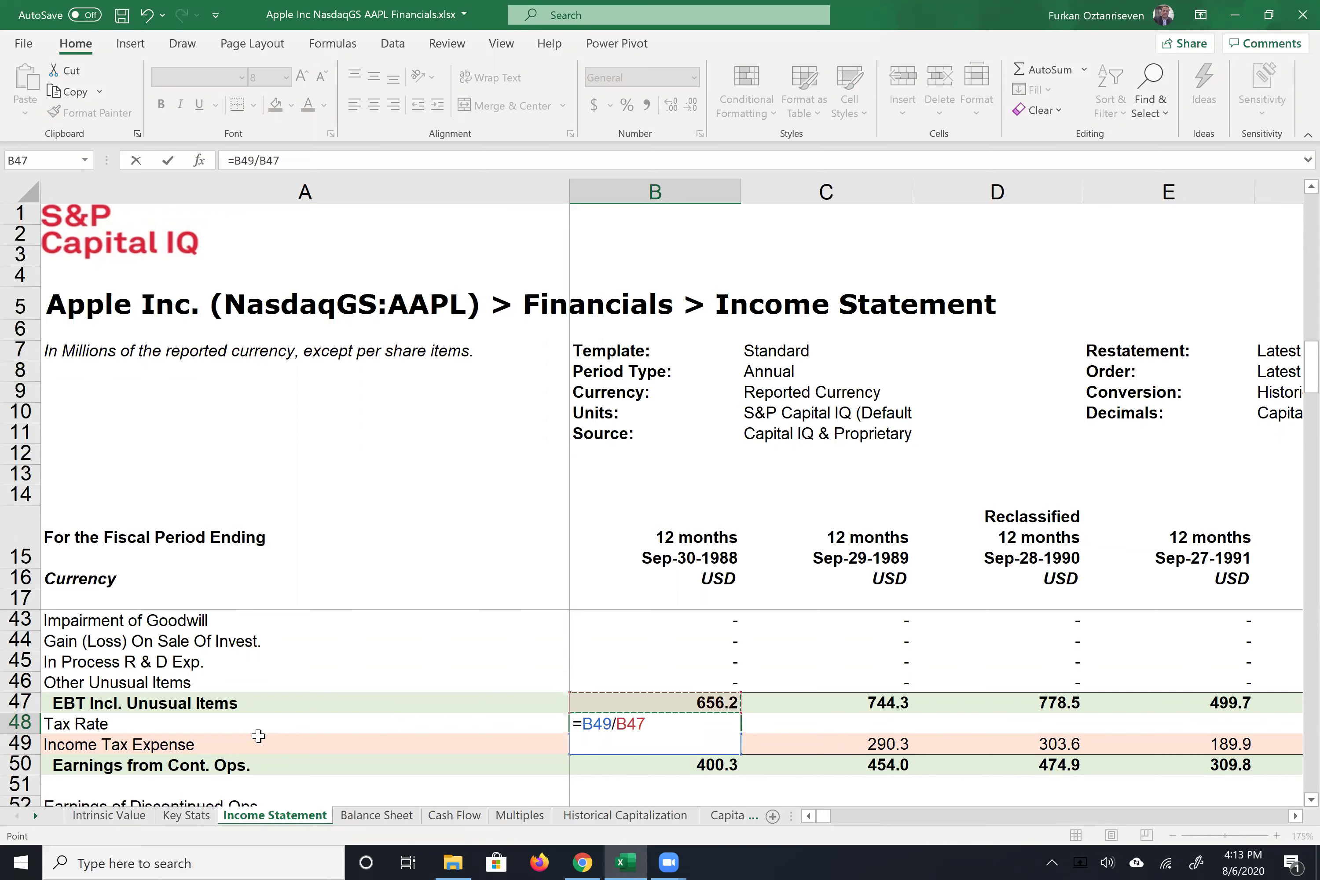
key(Return)
click(259, 736)
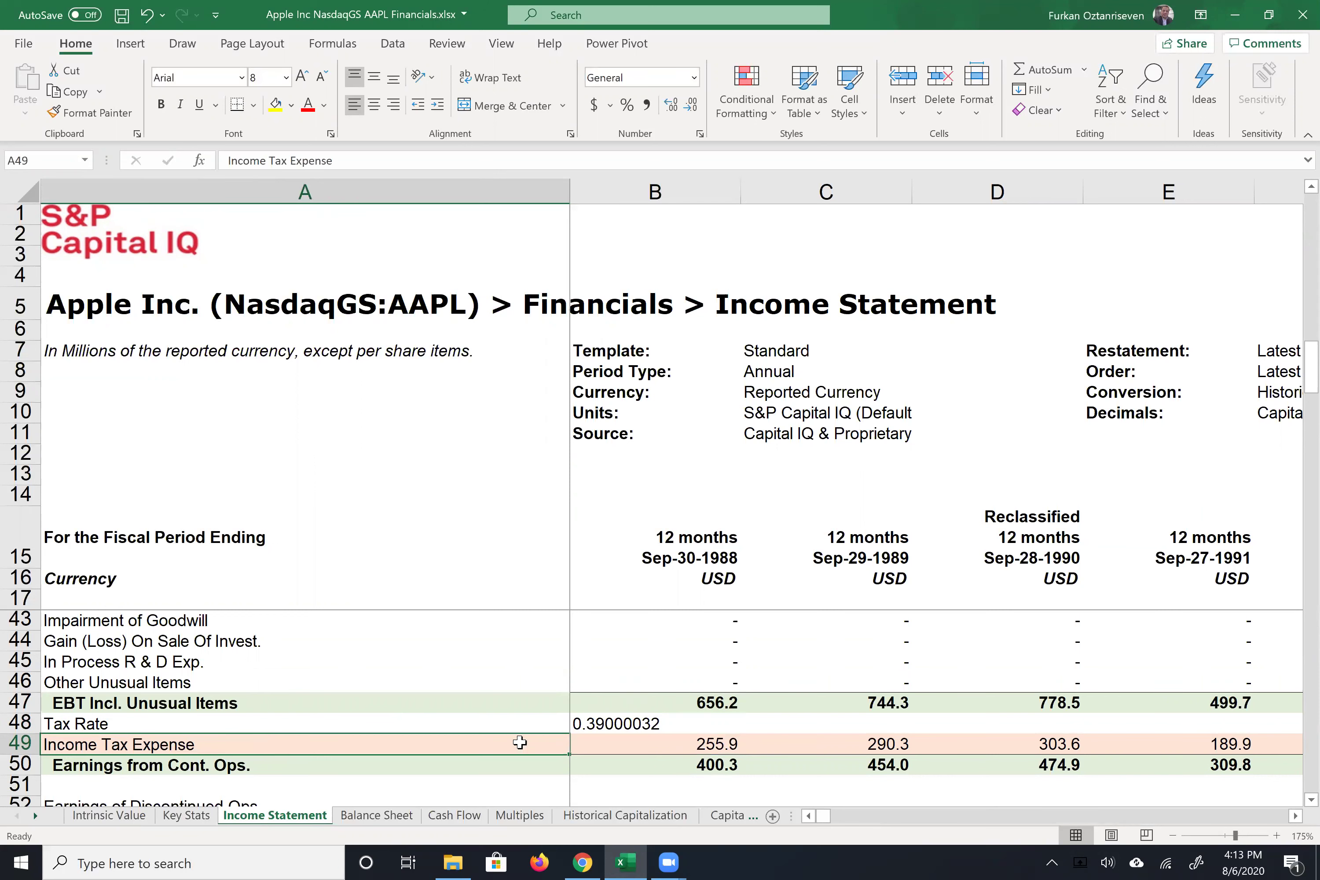
Step: Format the tax rate in B48 as a percentage and fill it across row 48 to the LTM column AH
click(578, 724)
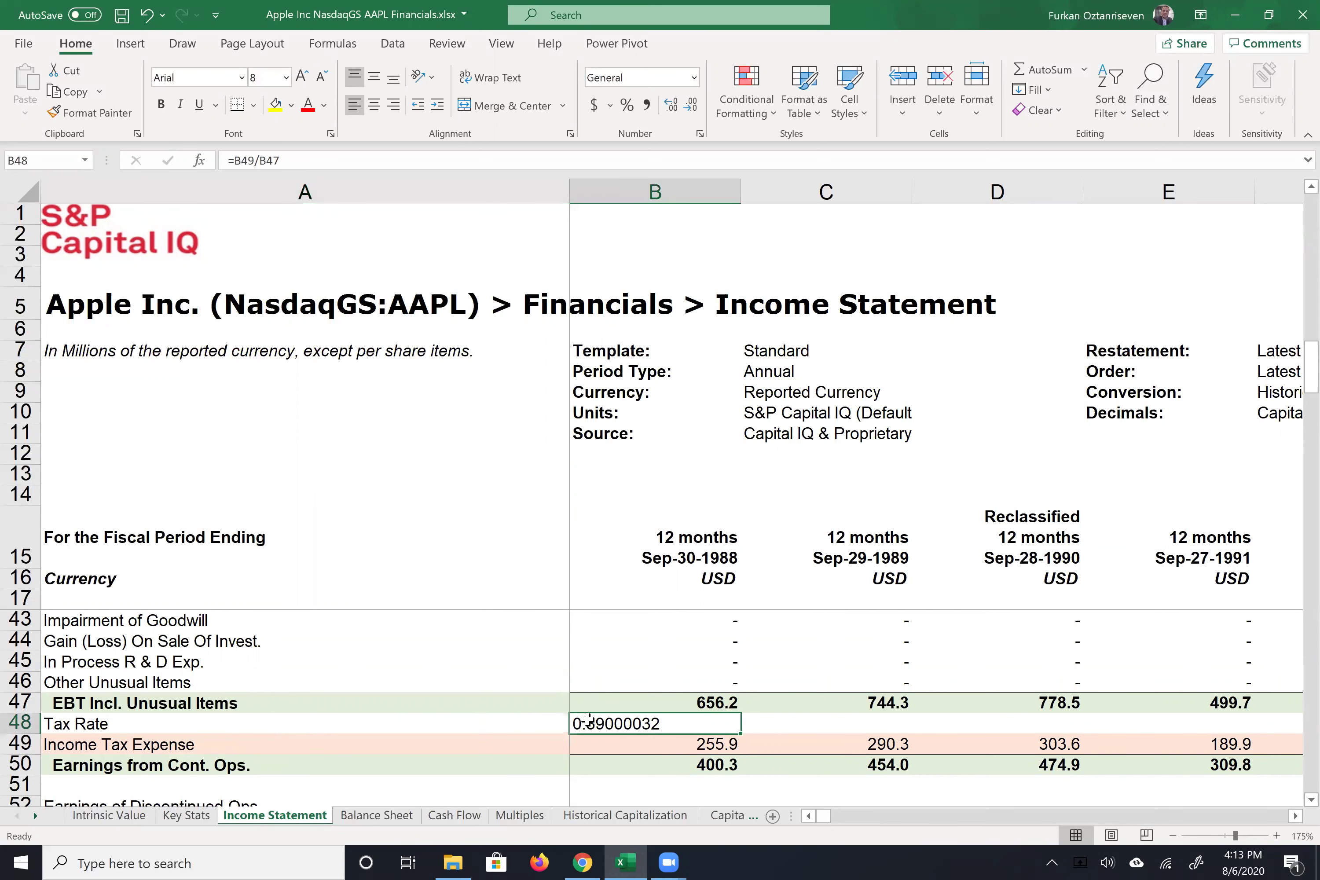
click(626, 106)
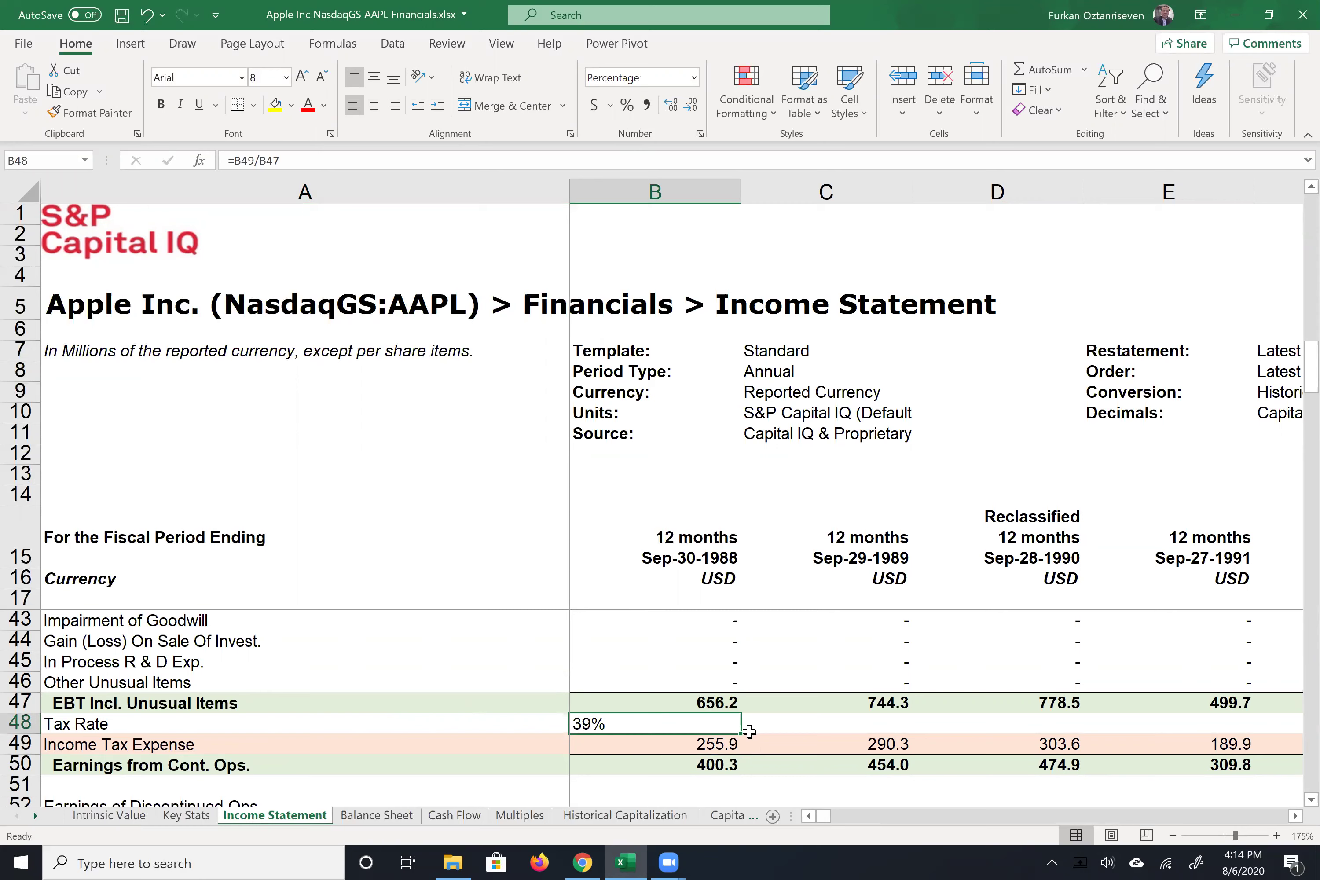
drag(739, 734, 1042, 733)
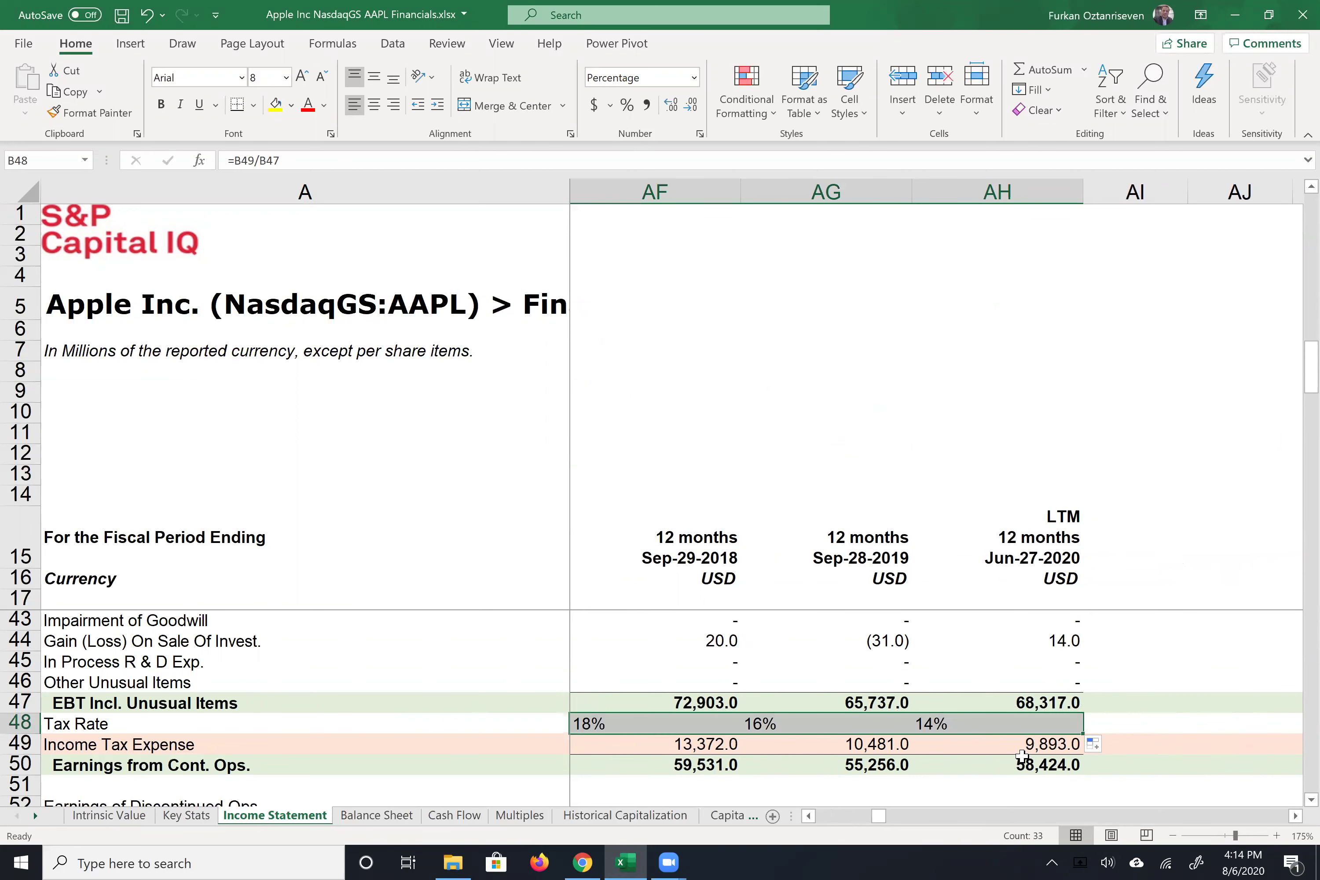
Step: Examine the Tax Rate row from the LTM June 2020 column back to fiscal 2005
click(1029, 725)
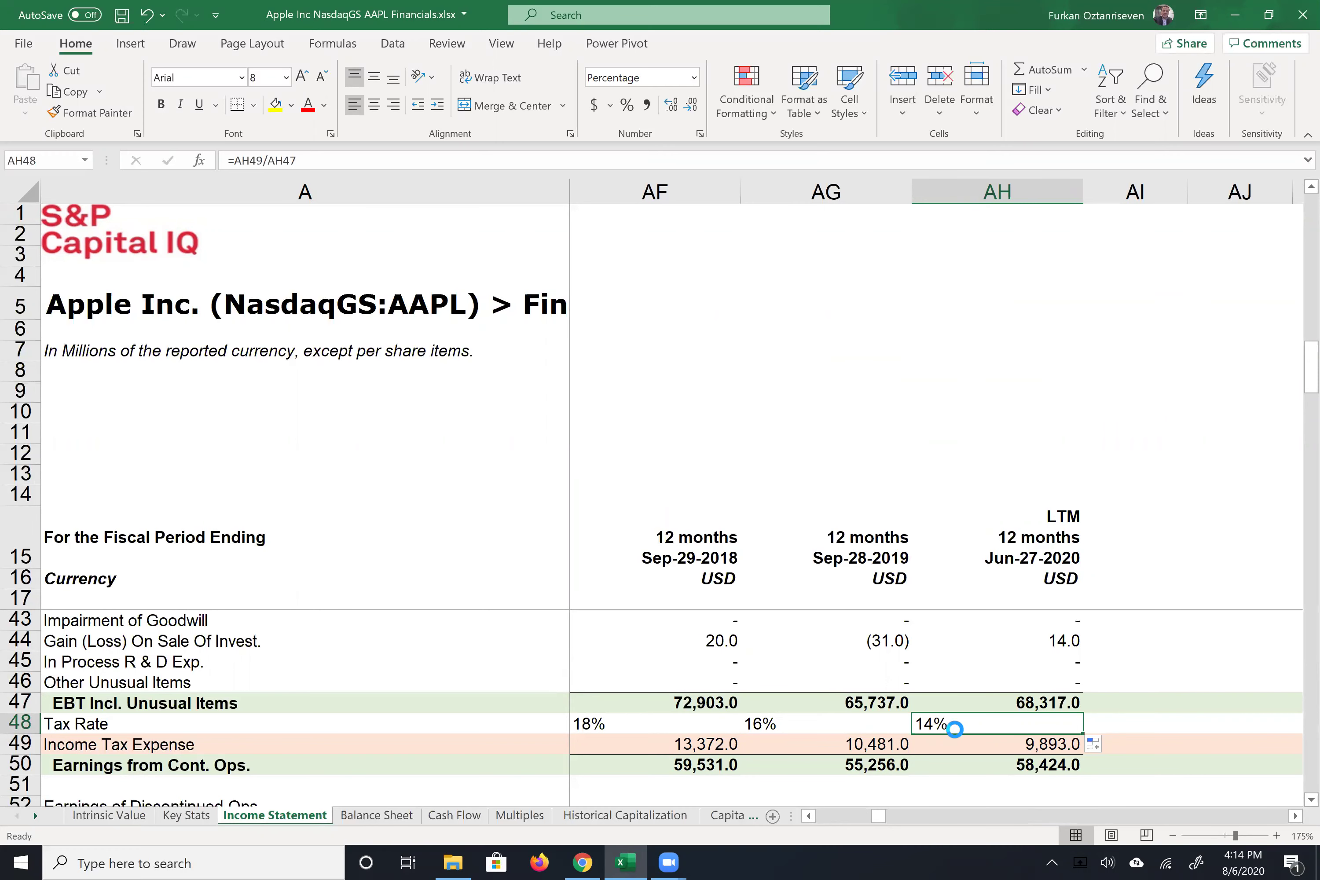
ctrl+scroll(959, 731, down, 1)
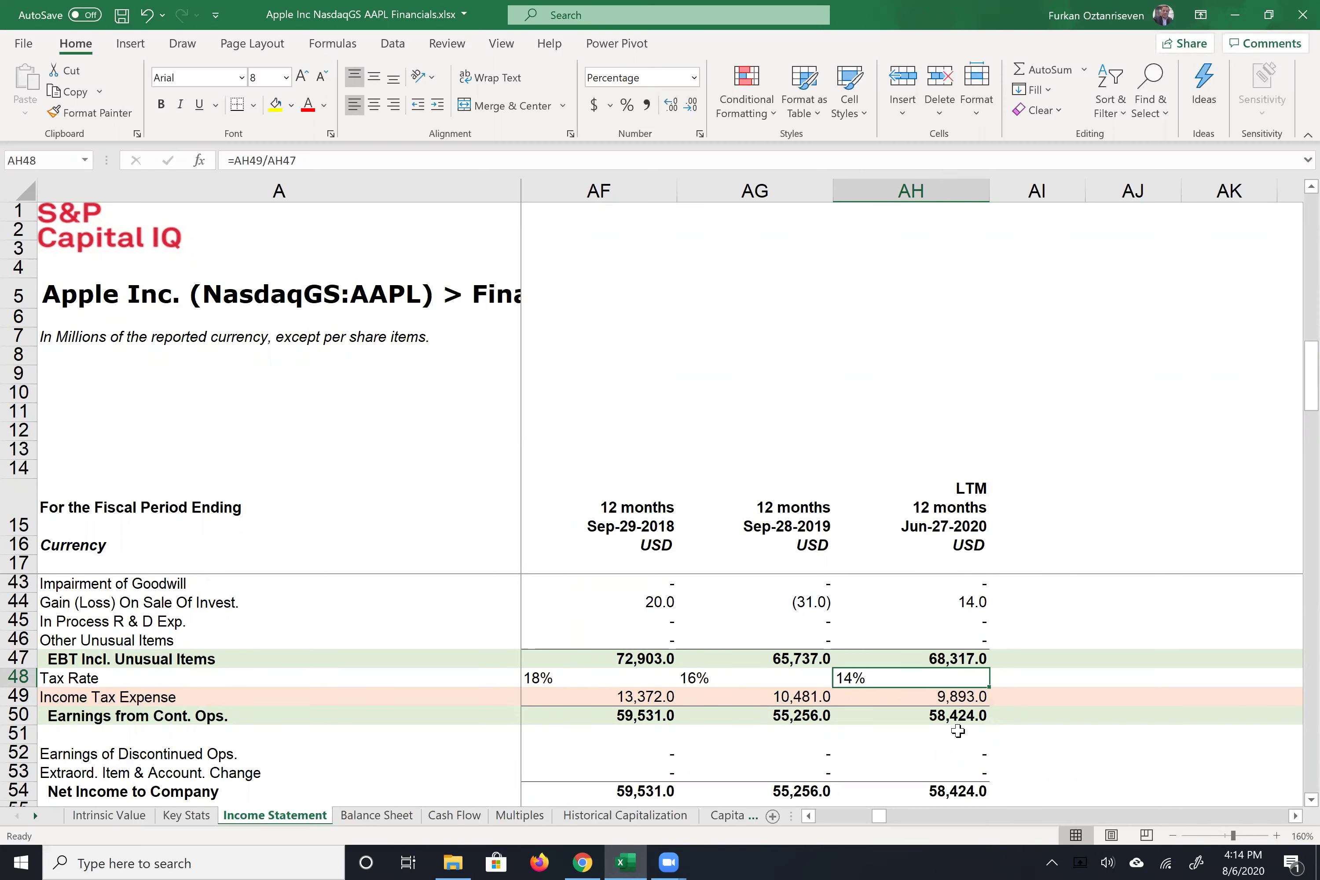
key(Left)
key(Left)
key(Left)
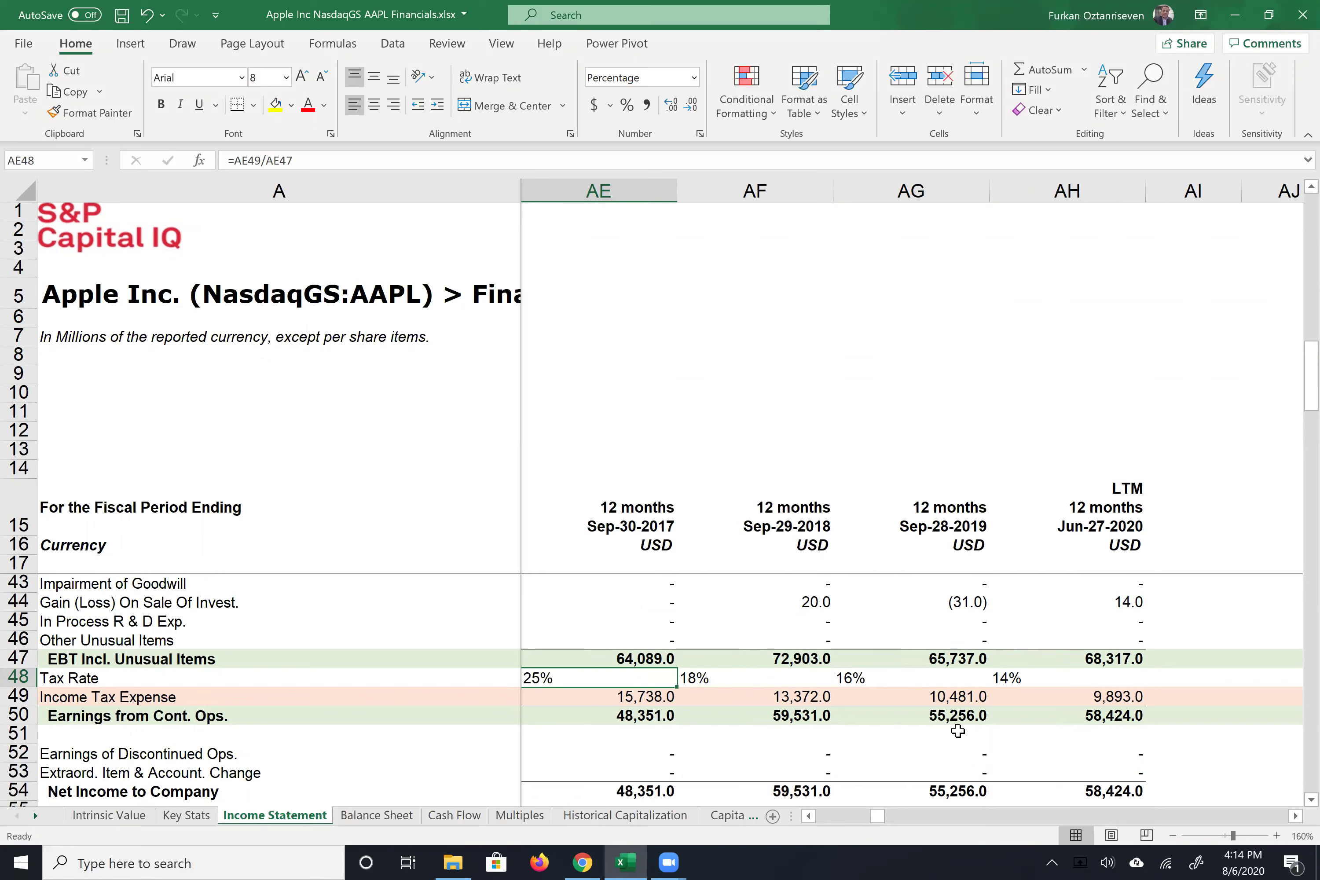
key(Right)
key(Right)
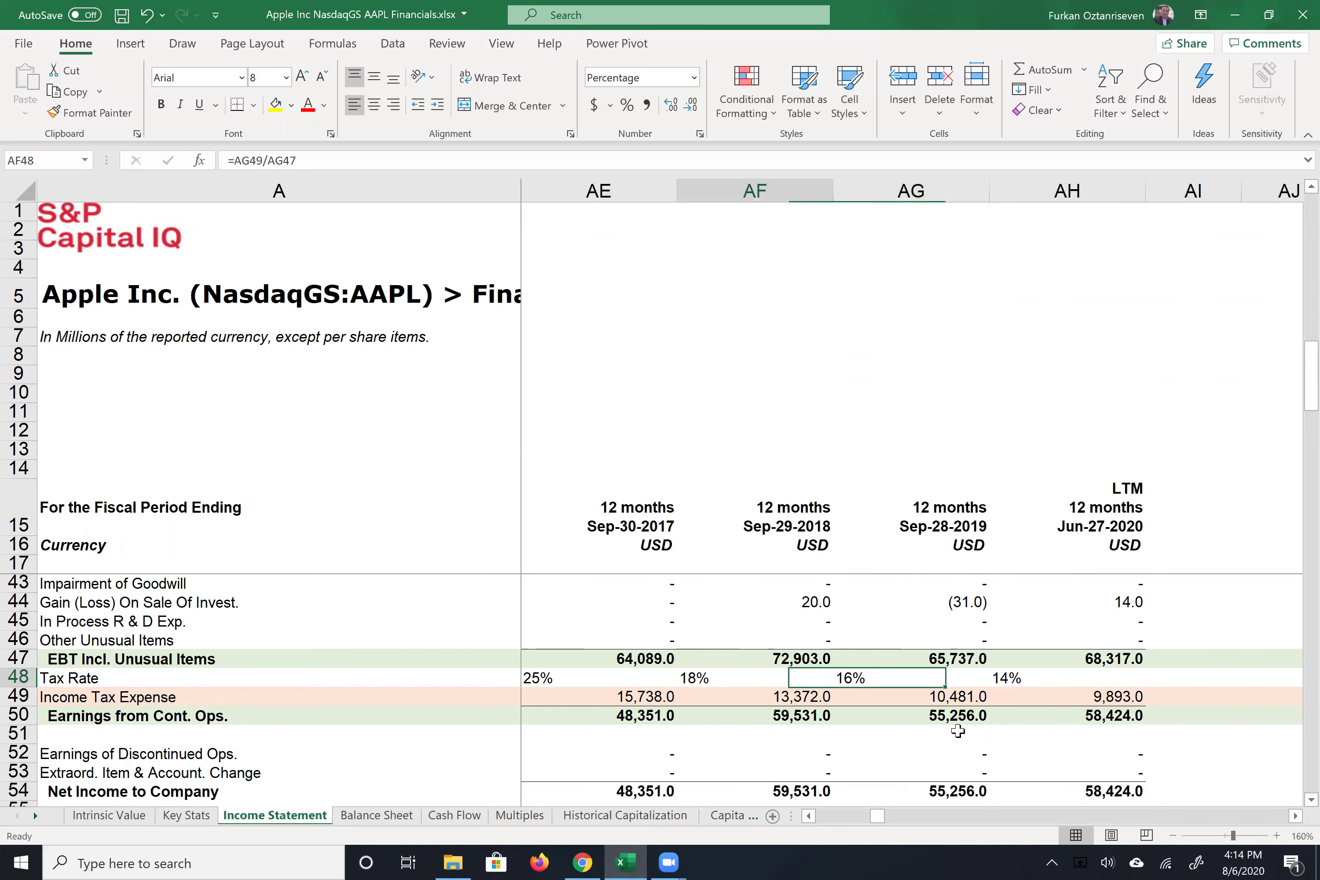
key(Left)
key(Left)
key(Left)
key(Left)
key(Left)
key(Left)
key(Left)
key(Left)
key(Left)
key(Left)
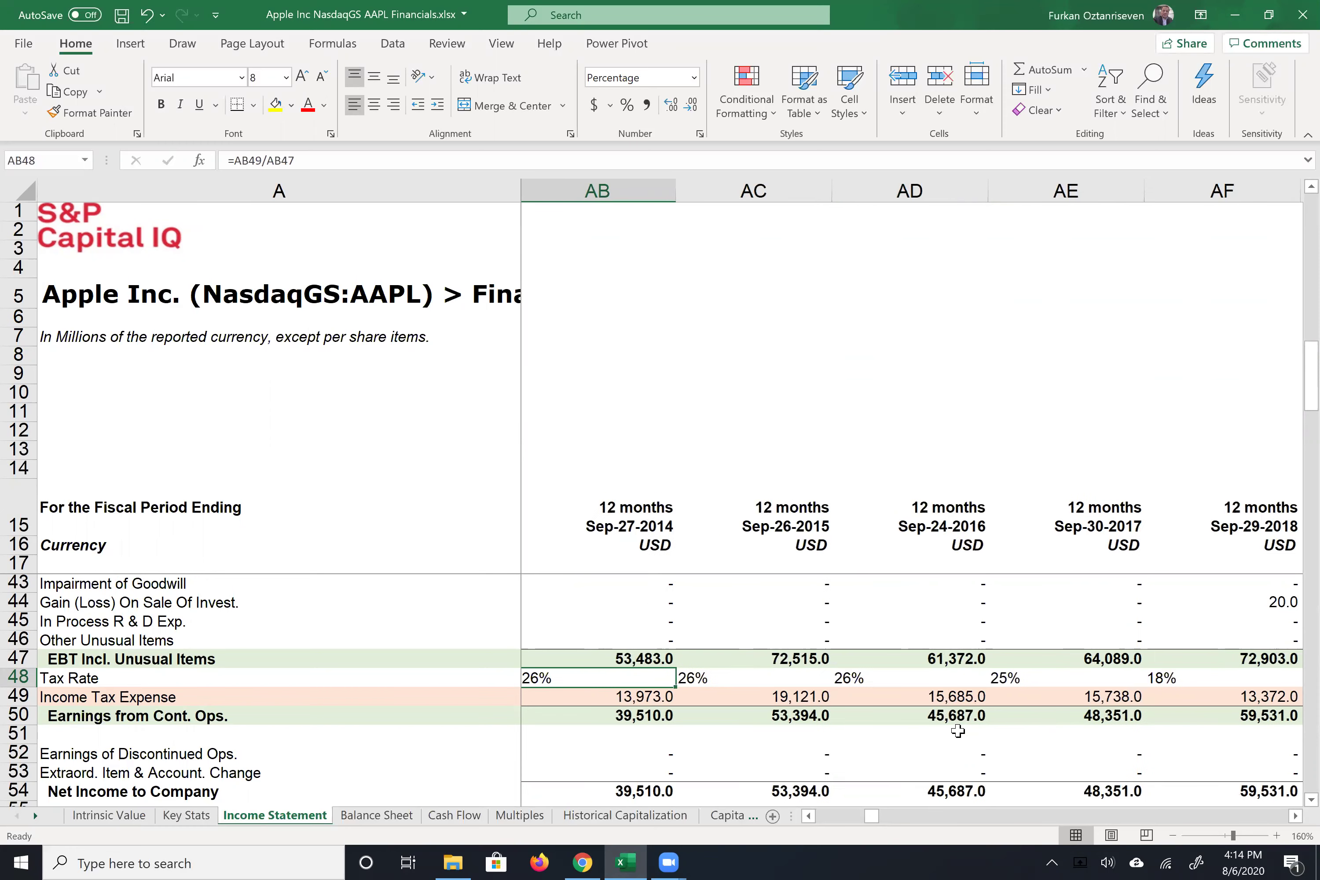
key(Left)
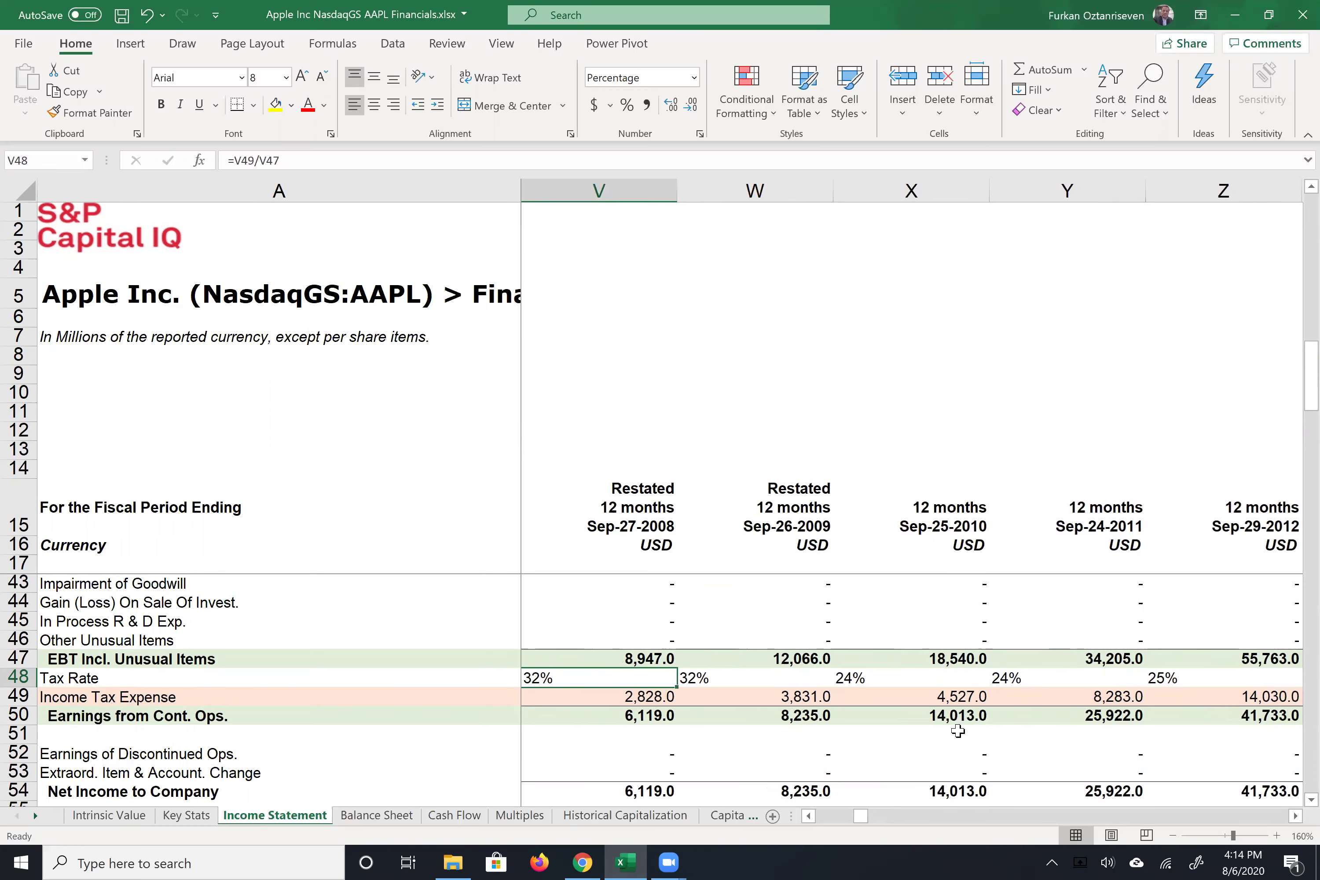
key(Left)
key(Left)
key(Left)
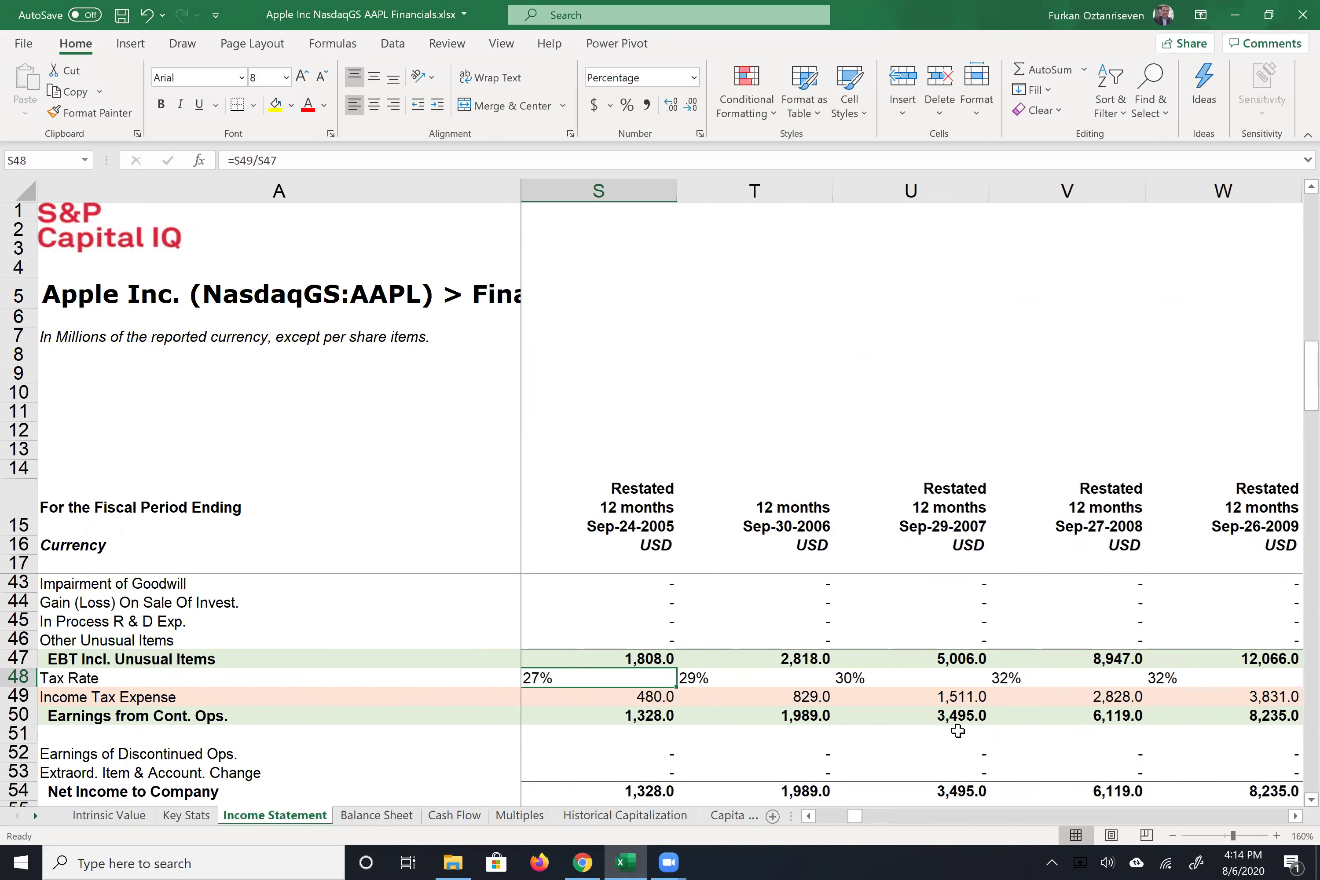
Step: Go forward along the Tax Rate row and compare the rates from fiscal 2017 through LTM June 2020
key(Right)
key(Right)
key(Right)
key(Right)
key(Right)
key(Right)
key(Right)
key(Right)
key(Right)
key(Right)
key(Right)
key(Right)
key(Right)
key(Right)
key(Right)
key(Right)
key(Right)
key(Right)
key(Right)
key(Right)
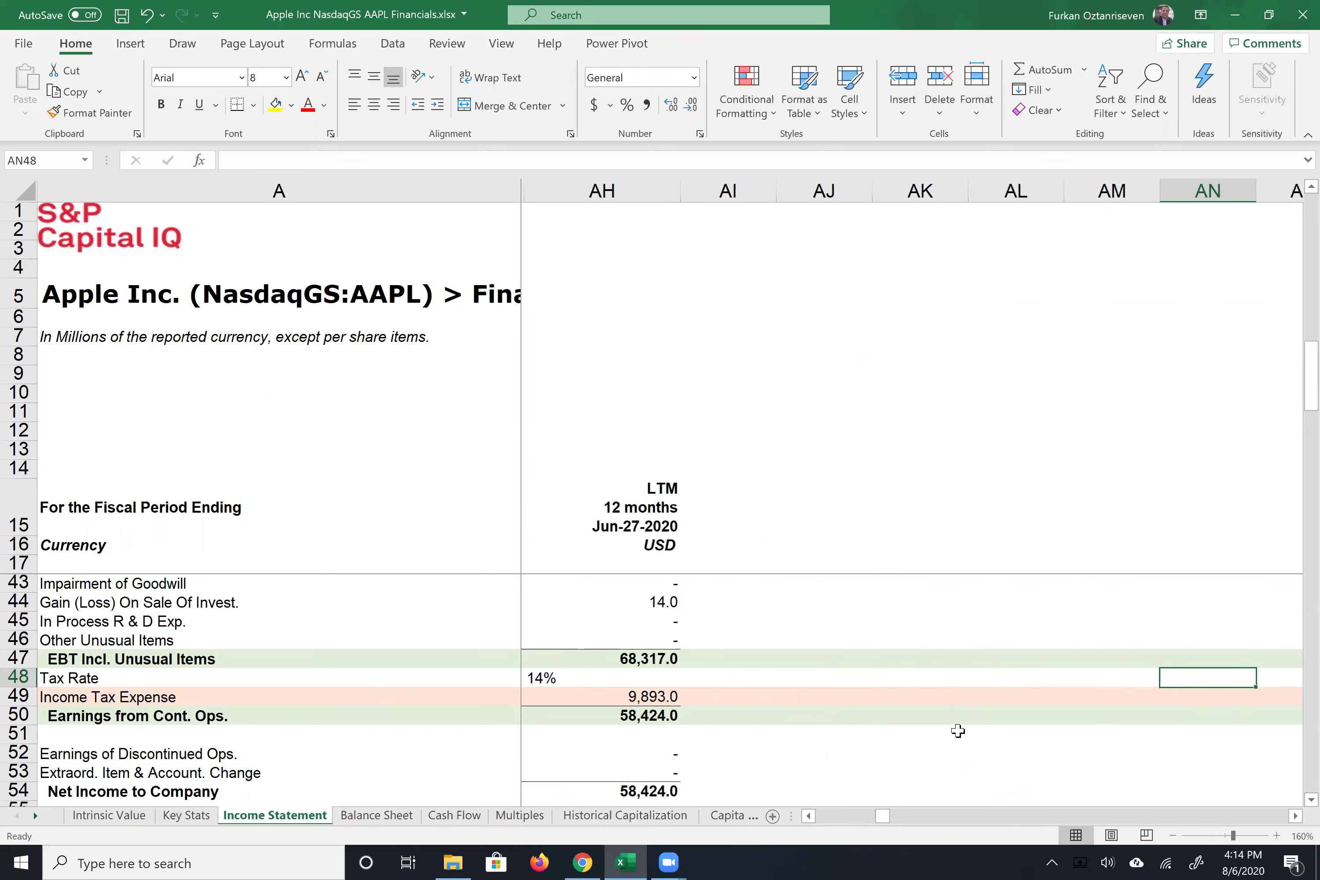
key(Left)
key(Left)
key(Left)
key(Left)
key(Left)
key(Left)
key(Left)
key(Left)
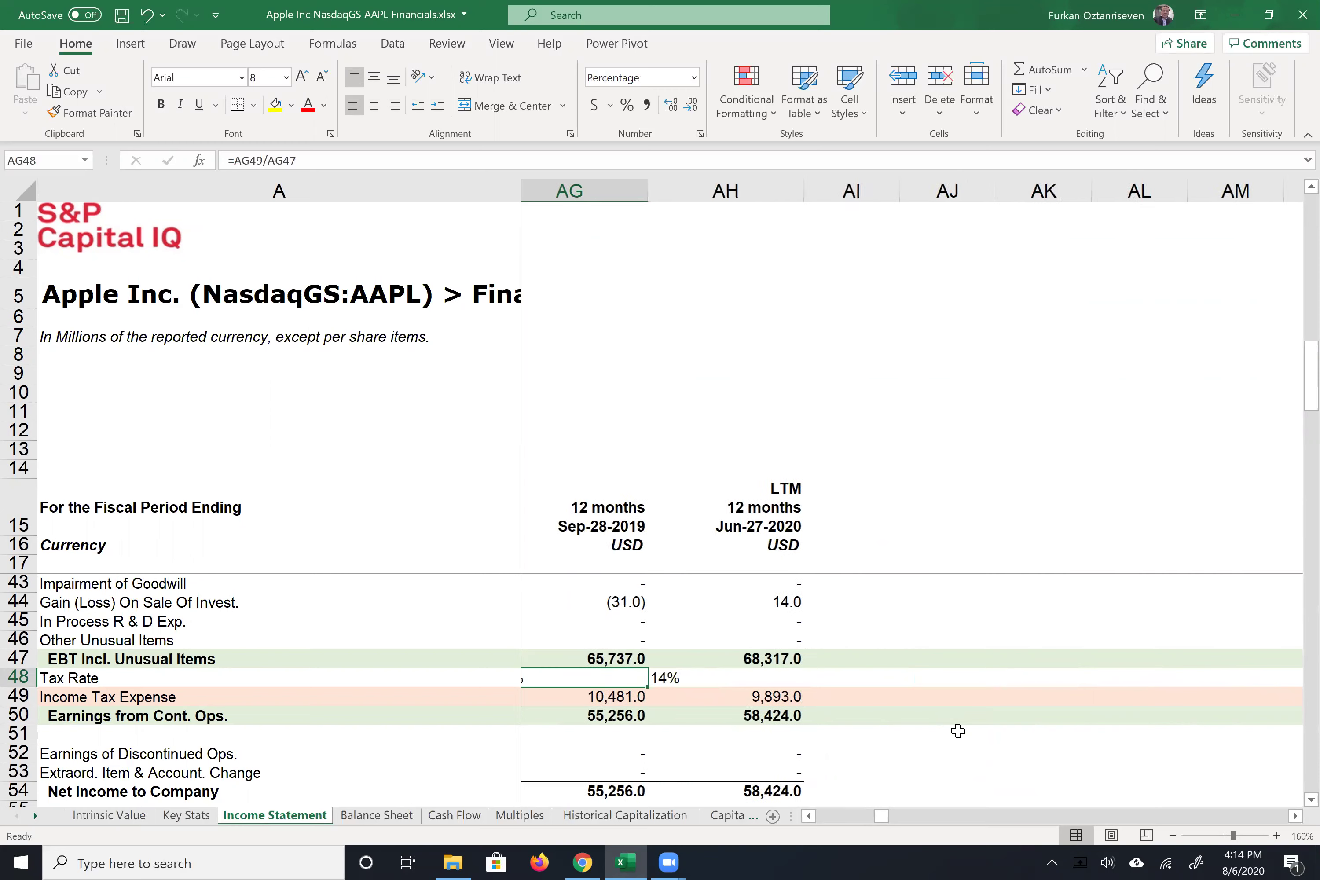
key(Left)
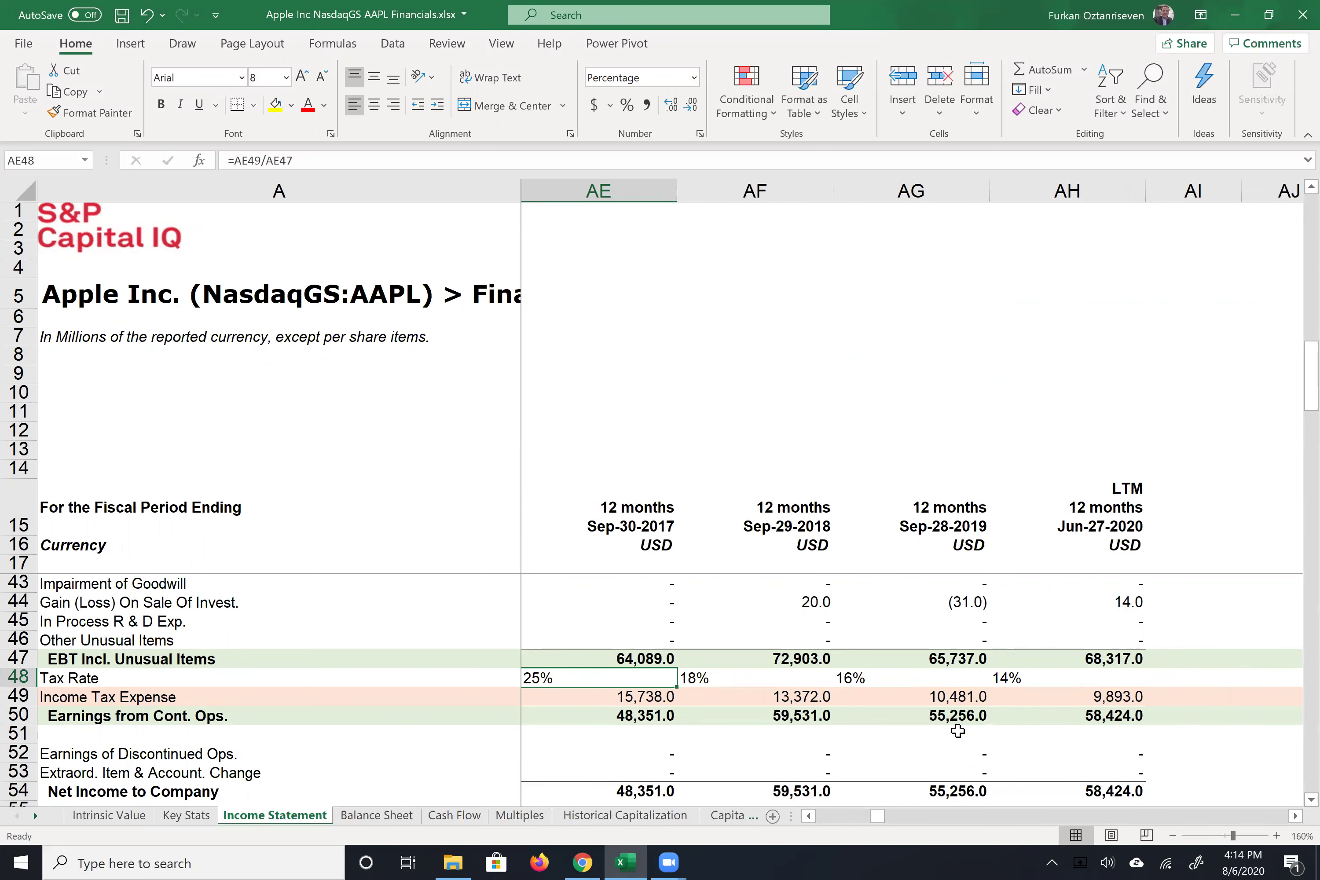
key(Right)
key(Right)
key(Right)
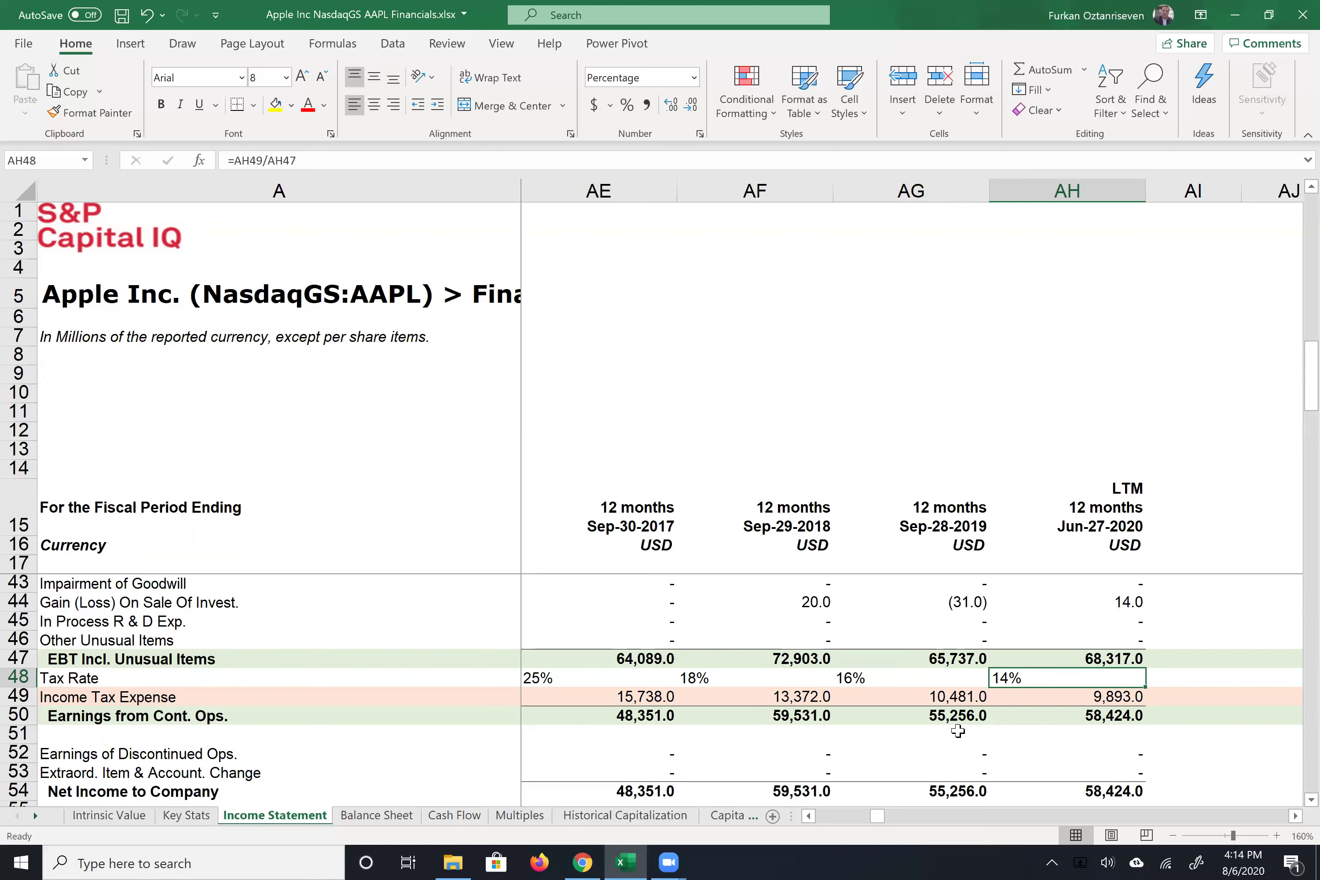
Step: Check the average tax rate of the latest three periods (AF48:AH48) and compare it with the 2014 to 2017 rates
key(shift+Left)
key(shift+Left)
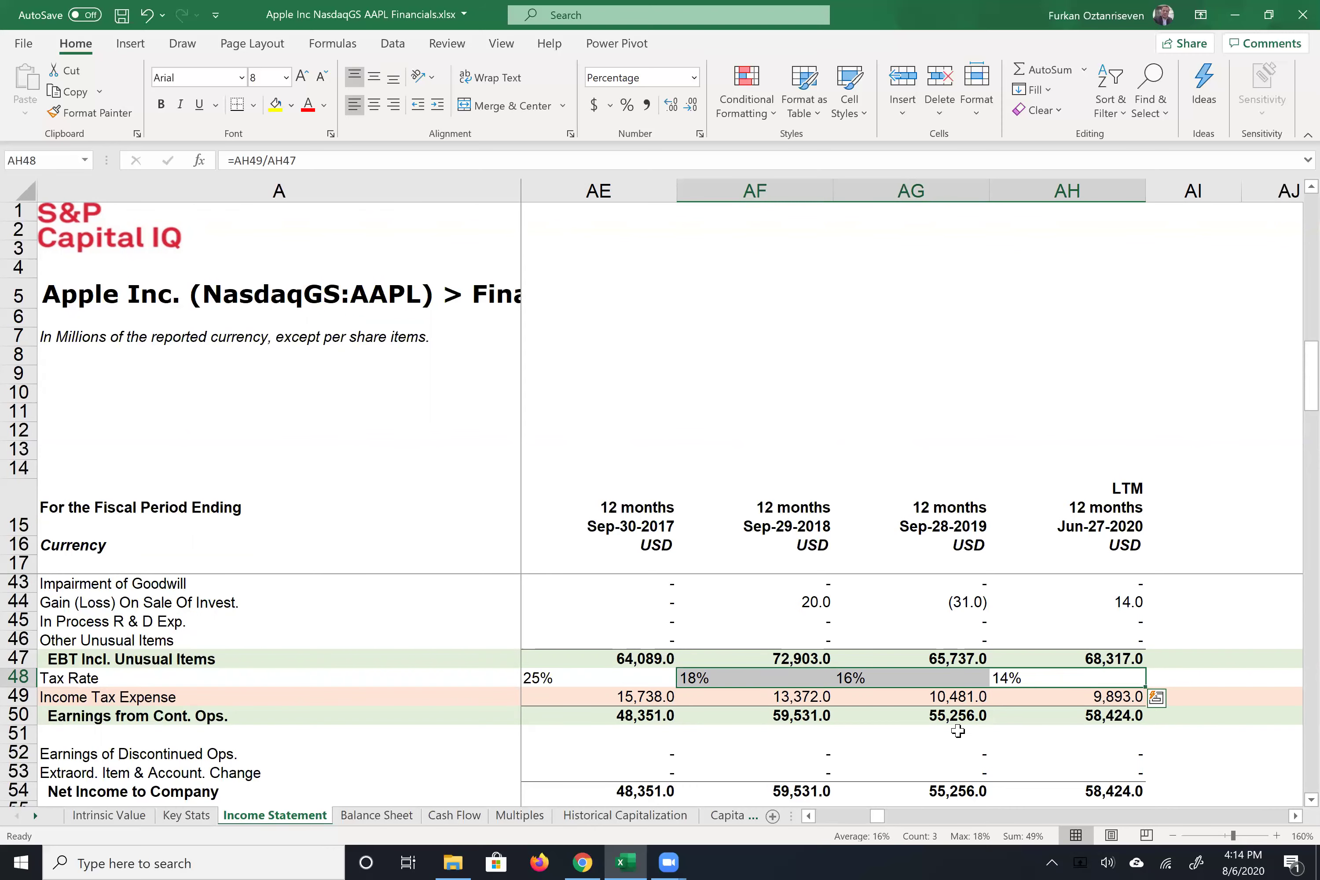
click(809, 817)
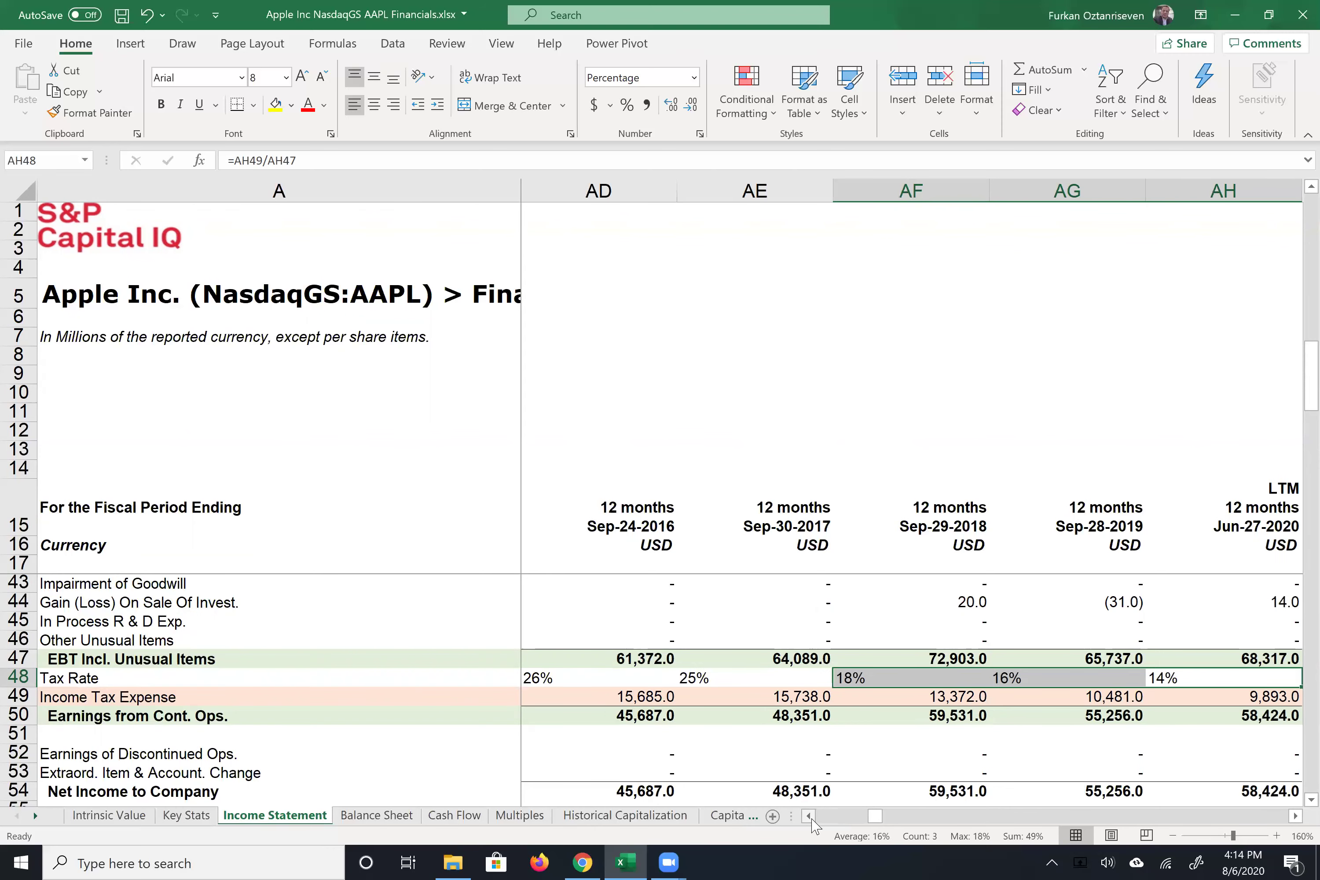
click(809, 817)
click(809, 817)
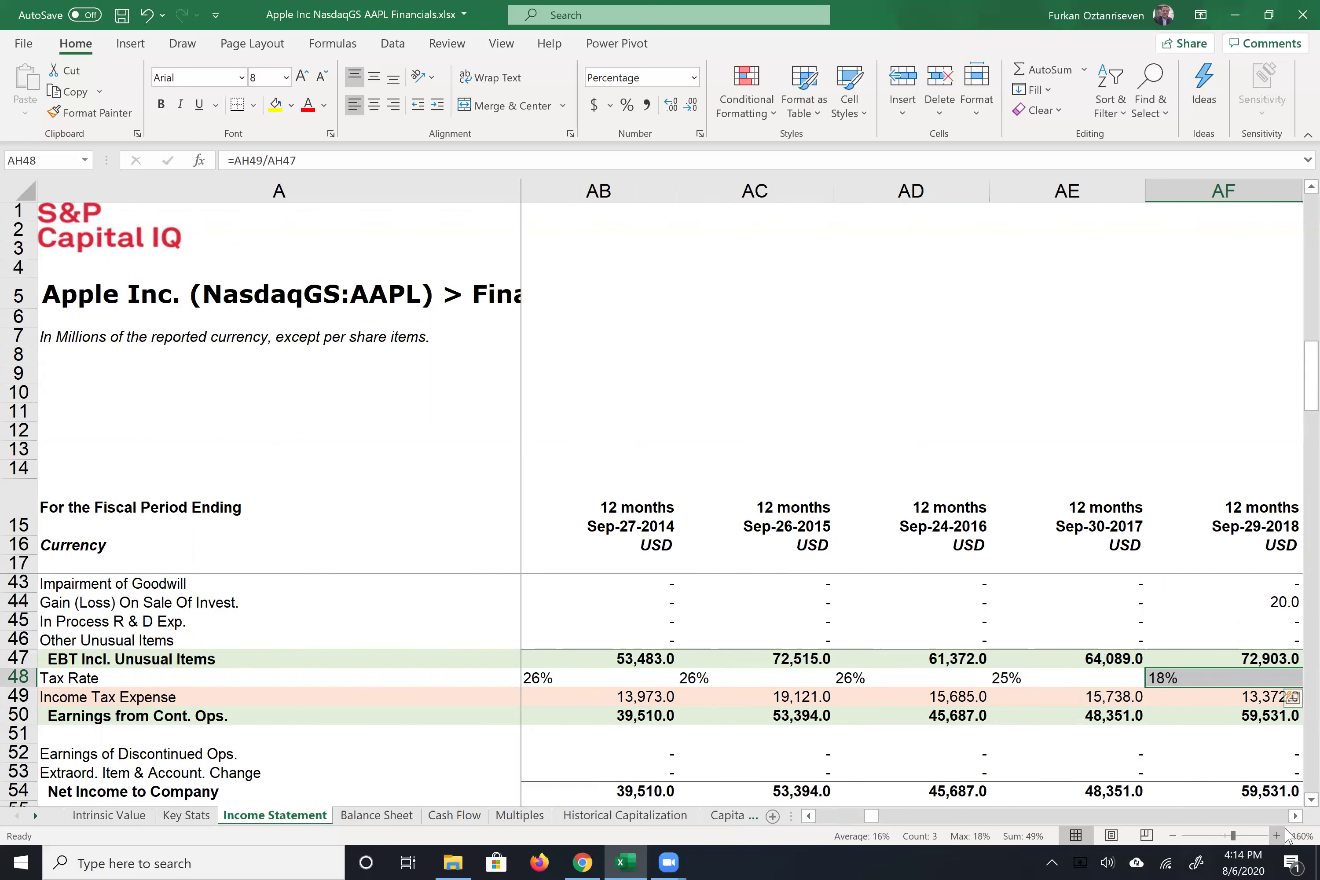
click(1295, 816)
click(1295, 816)
click(1295, 816)
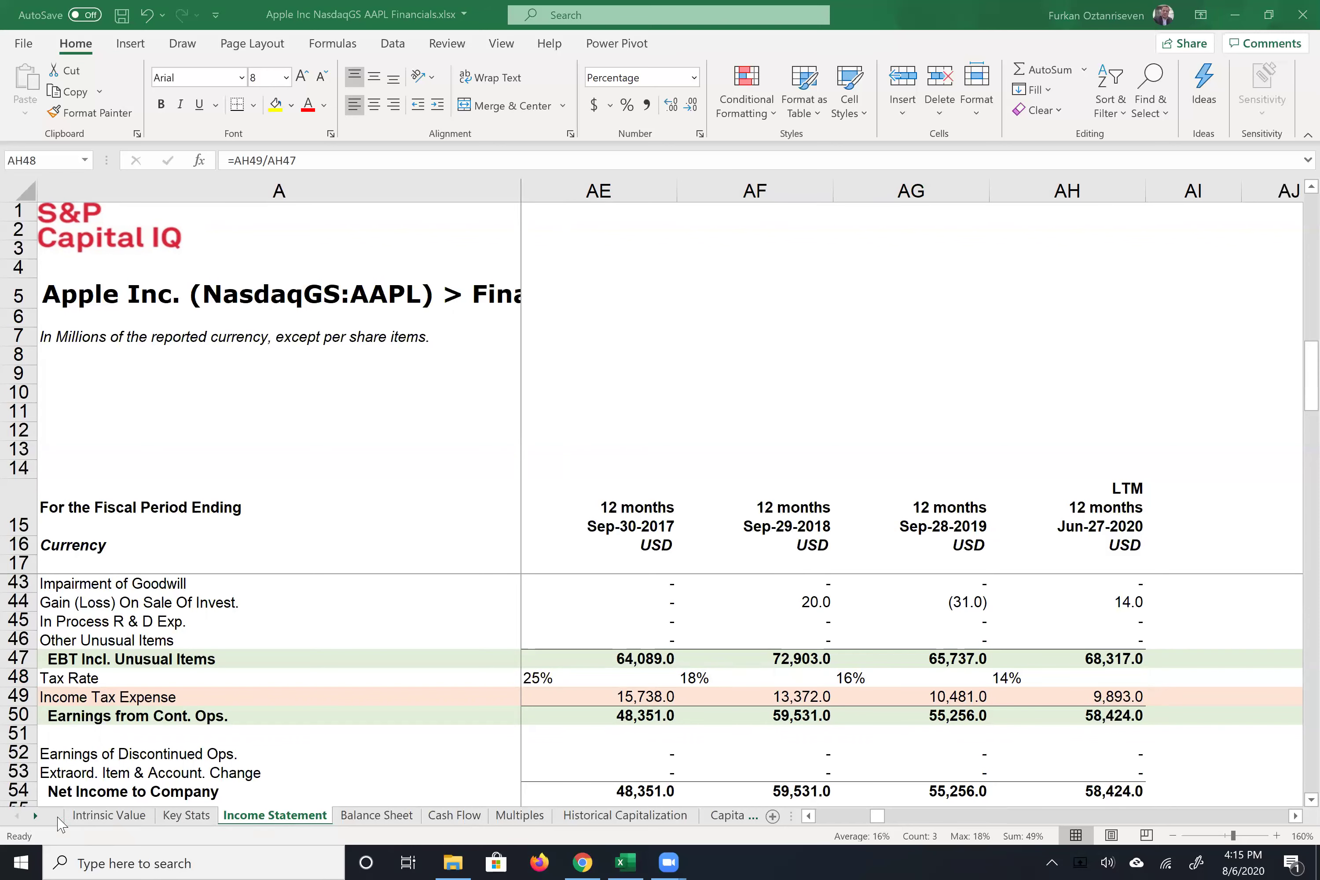
Step: On the Intrinsic Value sheet, set the 2020 tax rate in B7 to 16%
click(111, 815)
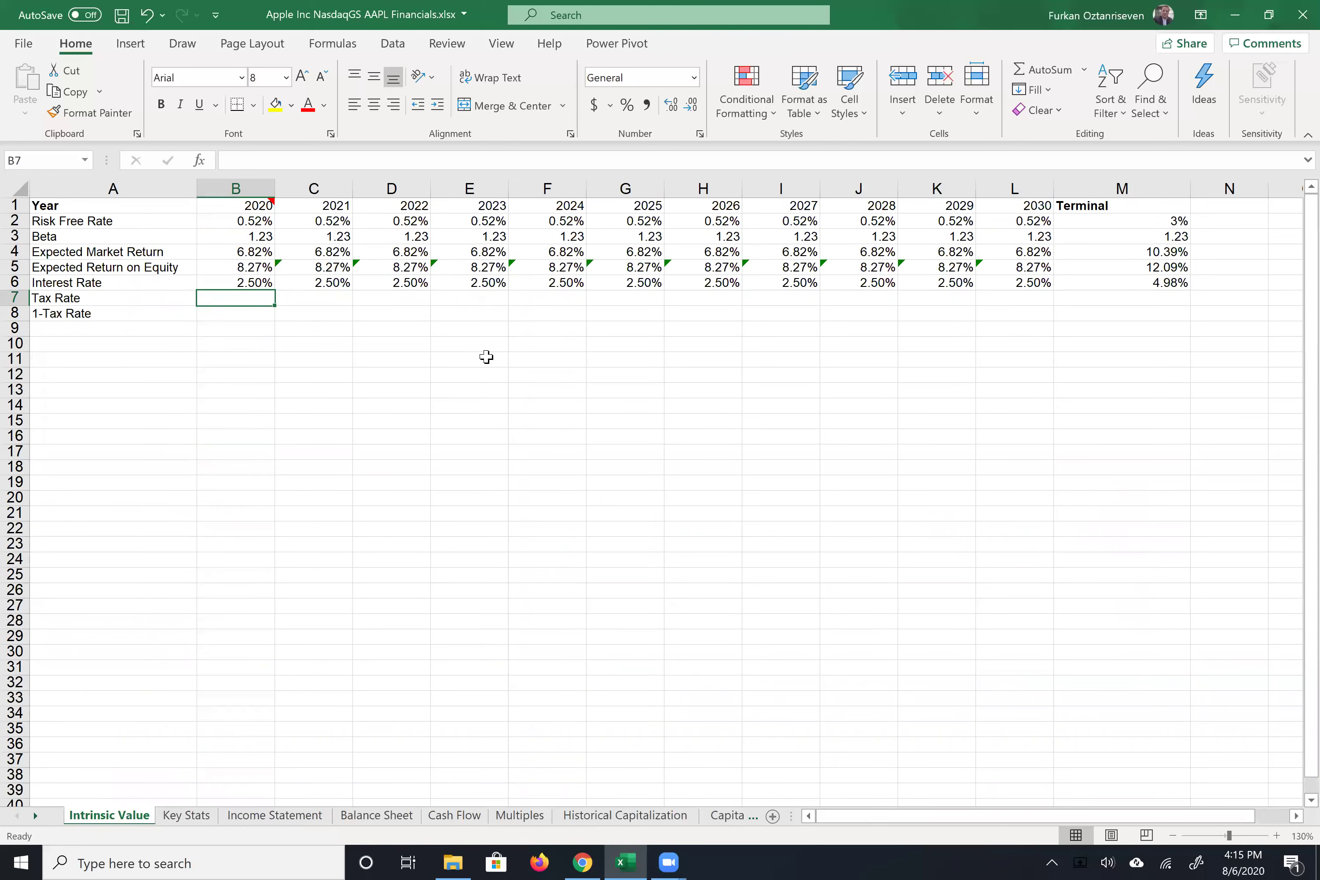
text(16)
key(Tab)
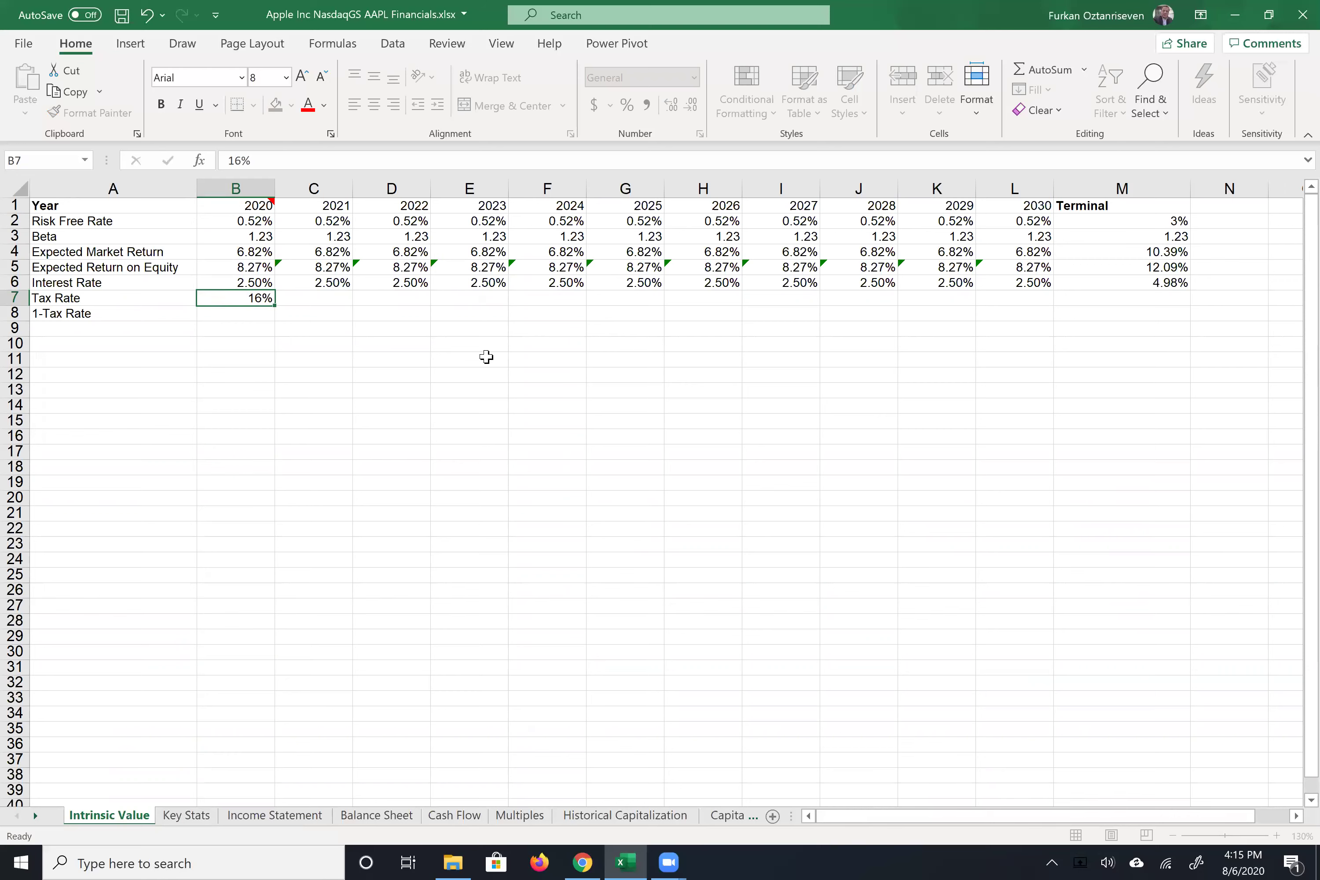
Step: Link the 2021 tax rate in C7 to the 2020 rate with the formula =B7
text(=)
key(Left)
key(Return)
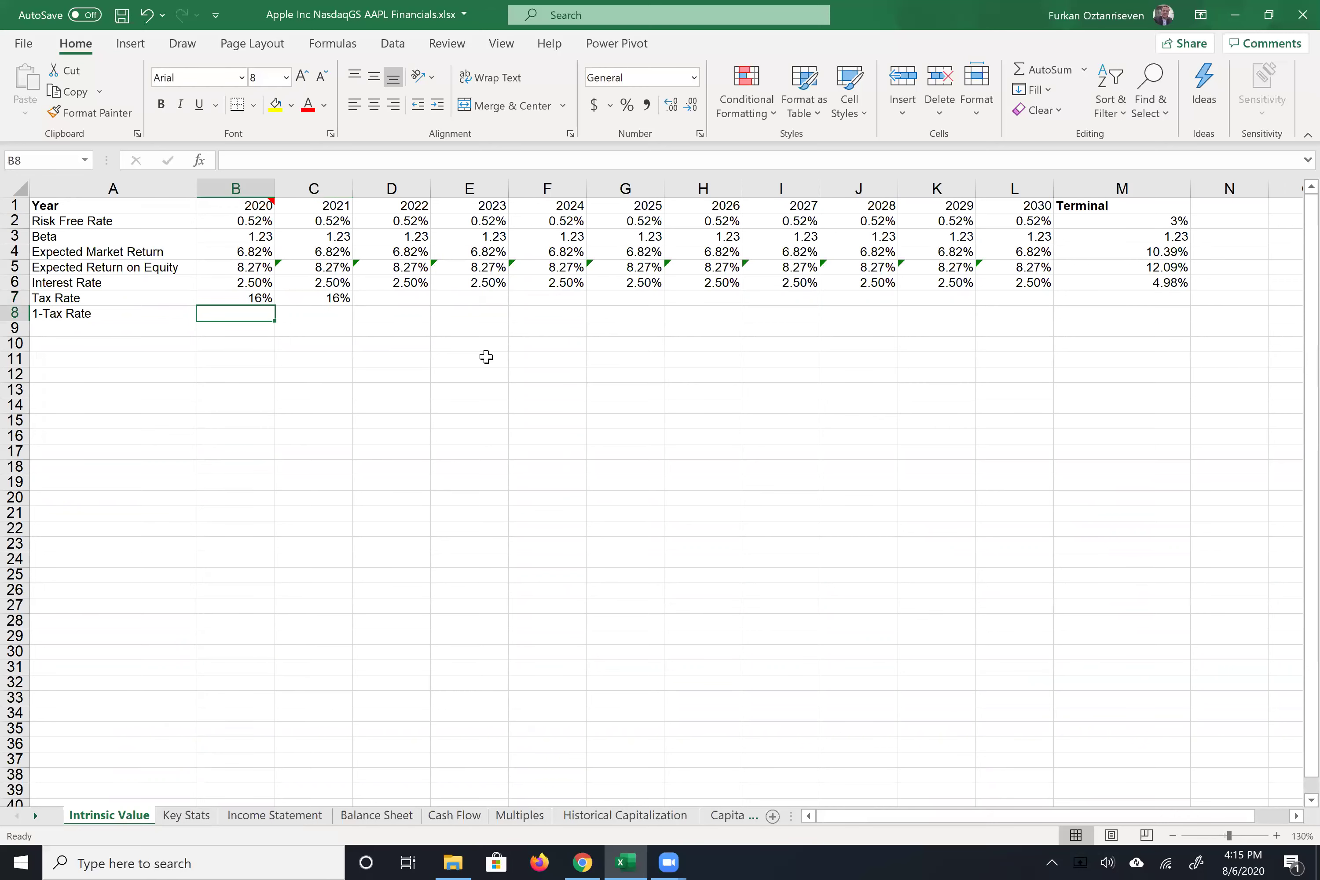
Step: Fill the 2021 tax rate formula in C7 across through 2030 in L7, and select the terminal tax rate cell M7
click(331, 298)
drag(352, 305, 1033, 315)
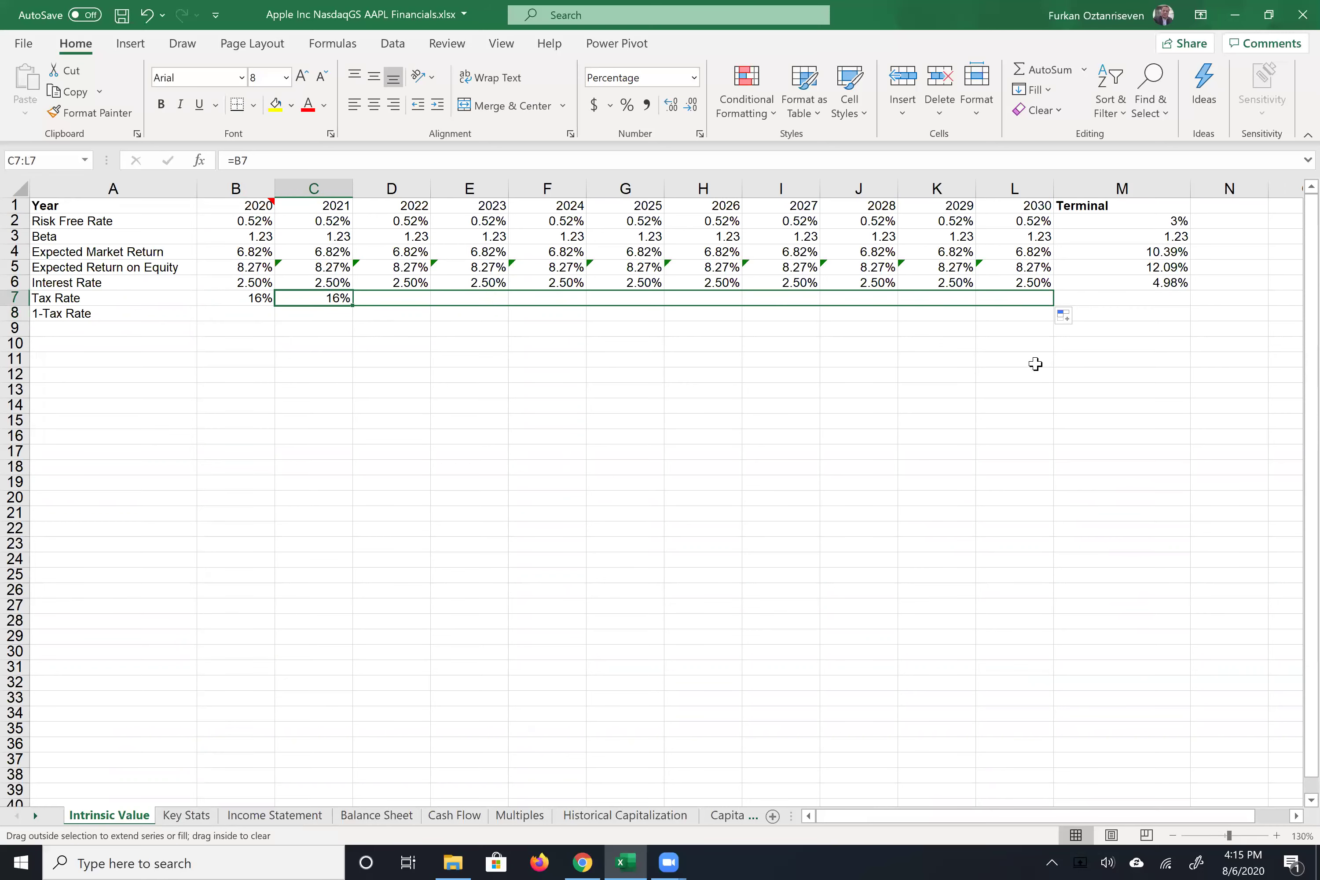
click(1149, 302)
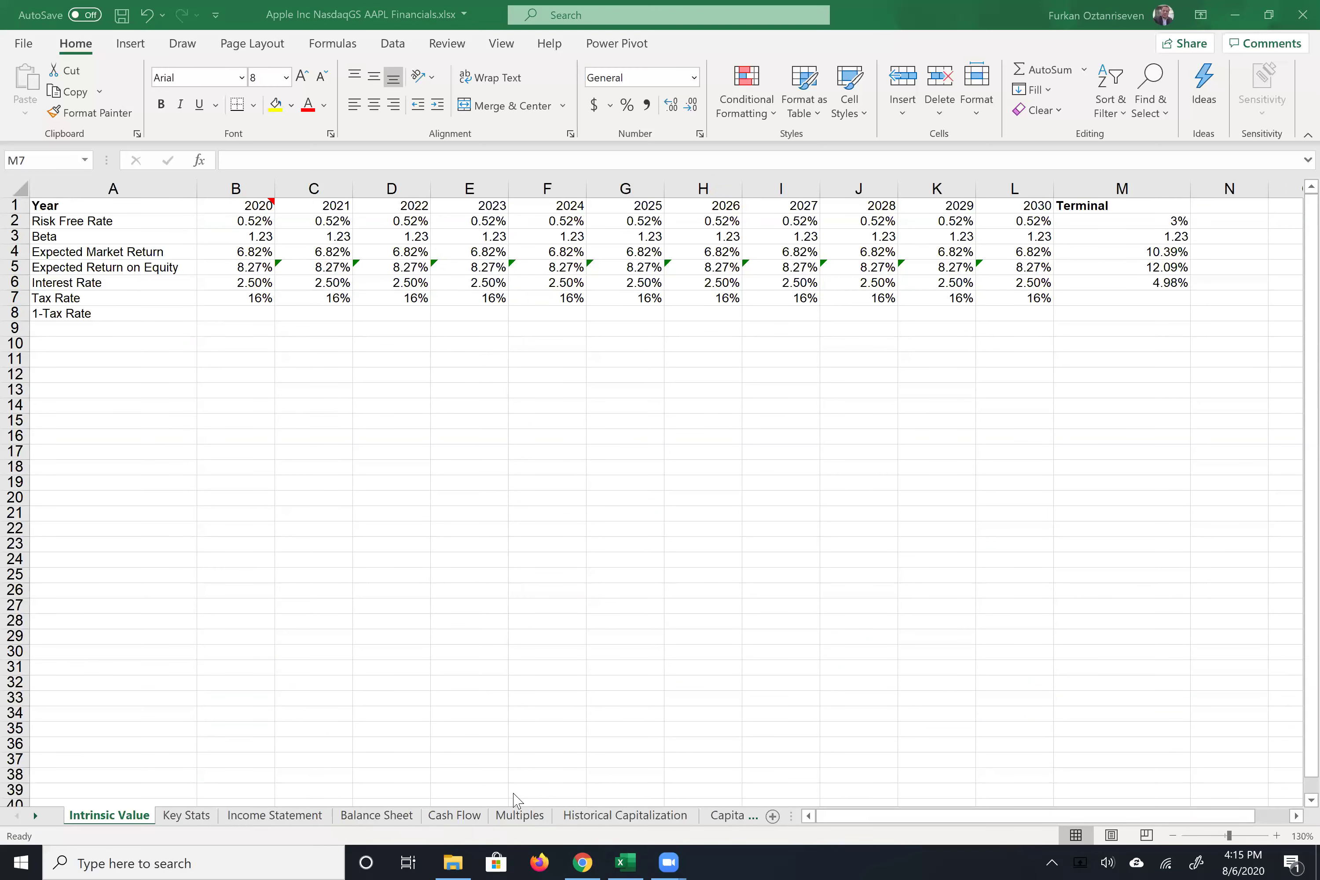
Step: On the Income Statement sheet, check the average tax rate from fiscal 2000 through LTM June 2020 (N48:AH48)
click(244, 822)
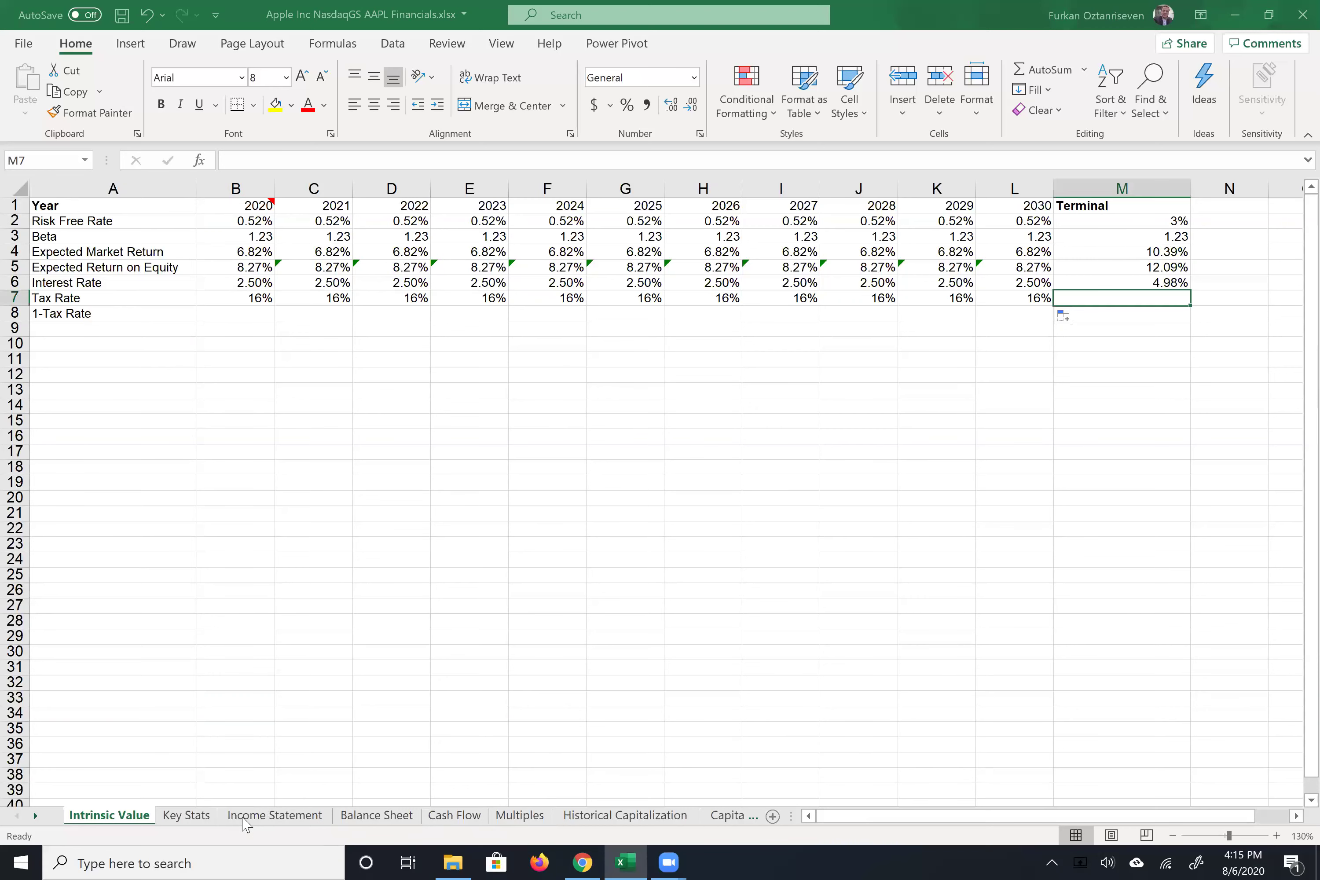
click(244, 818)
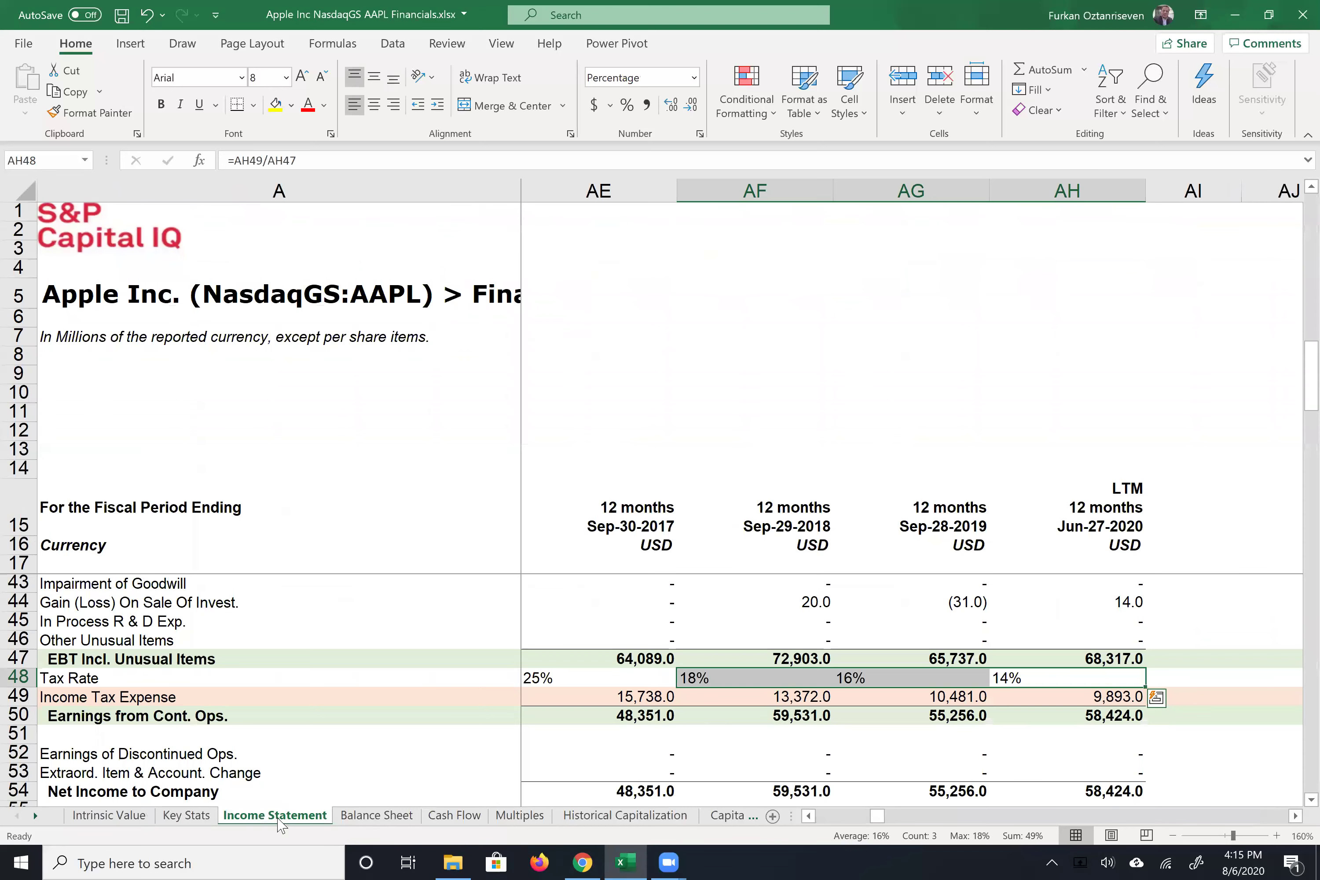
click(1009, 675)
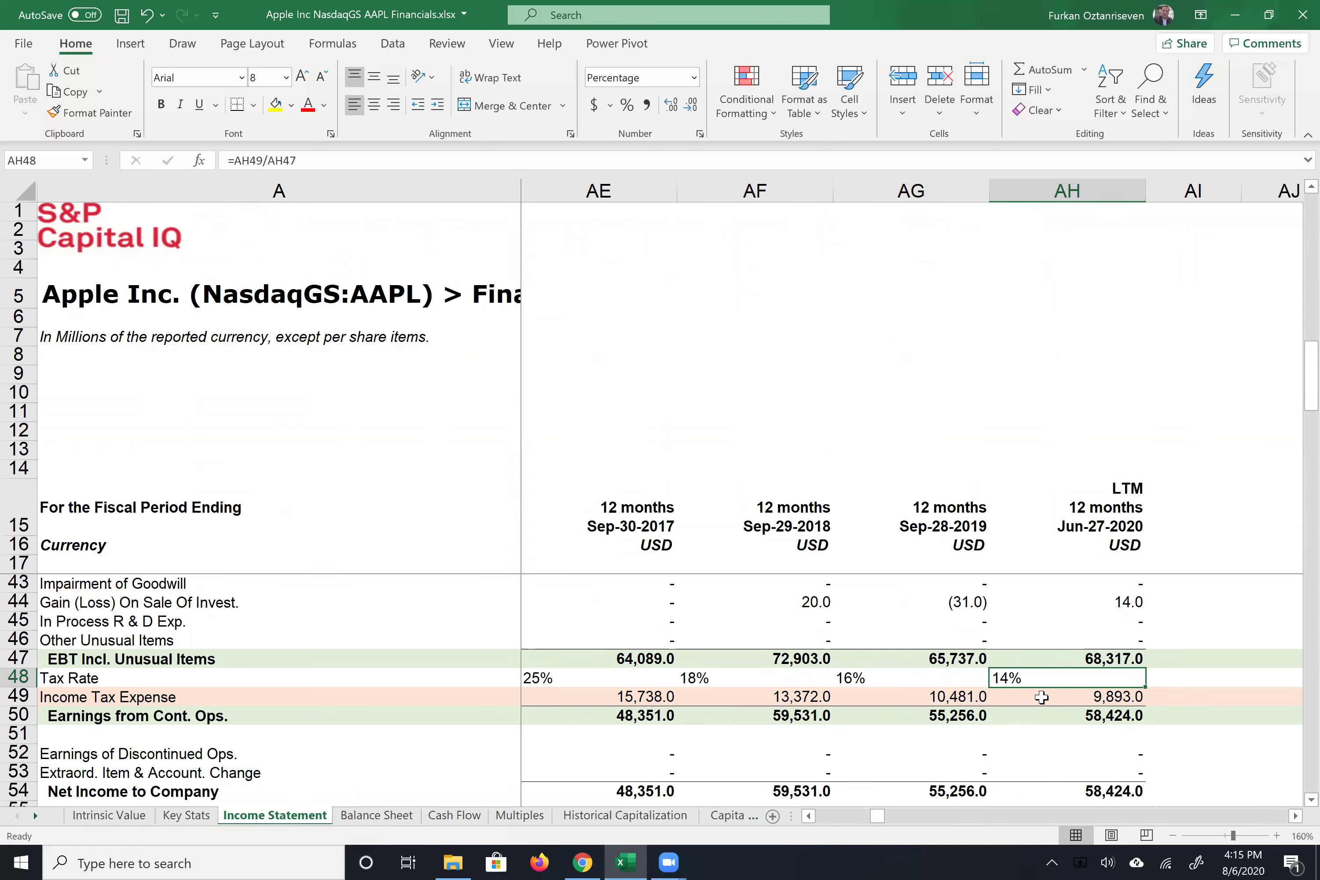
key(shift+Left)
key(shift+Left)
key(shift+Left)
key(shift+Left)
key(shift+Left)
key(shift+Left)
key(shift+Left)
key(shift+Left)
key(shift+Left)
key(shift+Left)
key(shift+Left)
key(shift+Left)
key(shift+Left)
key(shift+Left)
key(shift+Left)
key(shift+Left)
key(shift+Left)
key(shift+Left)
key(shift+Left)
key(shift+Left)
key(shift+Left)
key(shift+Left)
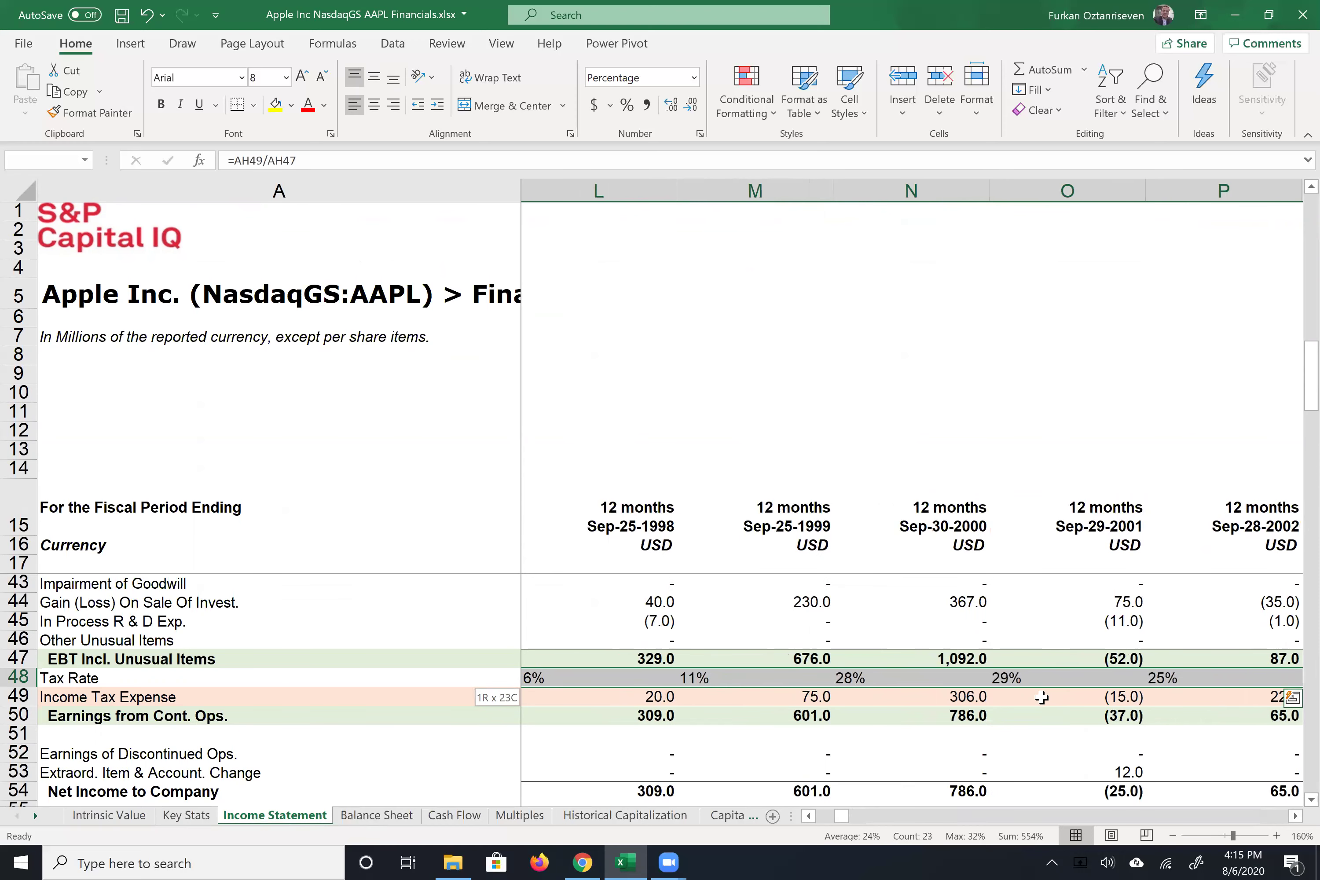
key(shift+Left)
key(shift+Right)
key(shift+Right)
key(shift+Right)
key(shift+Left)
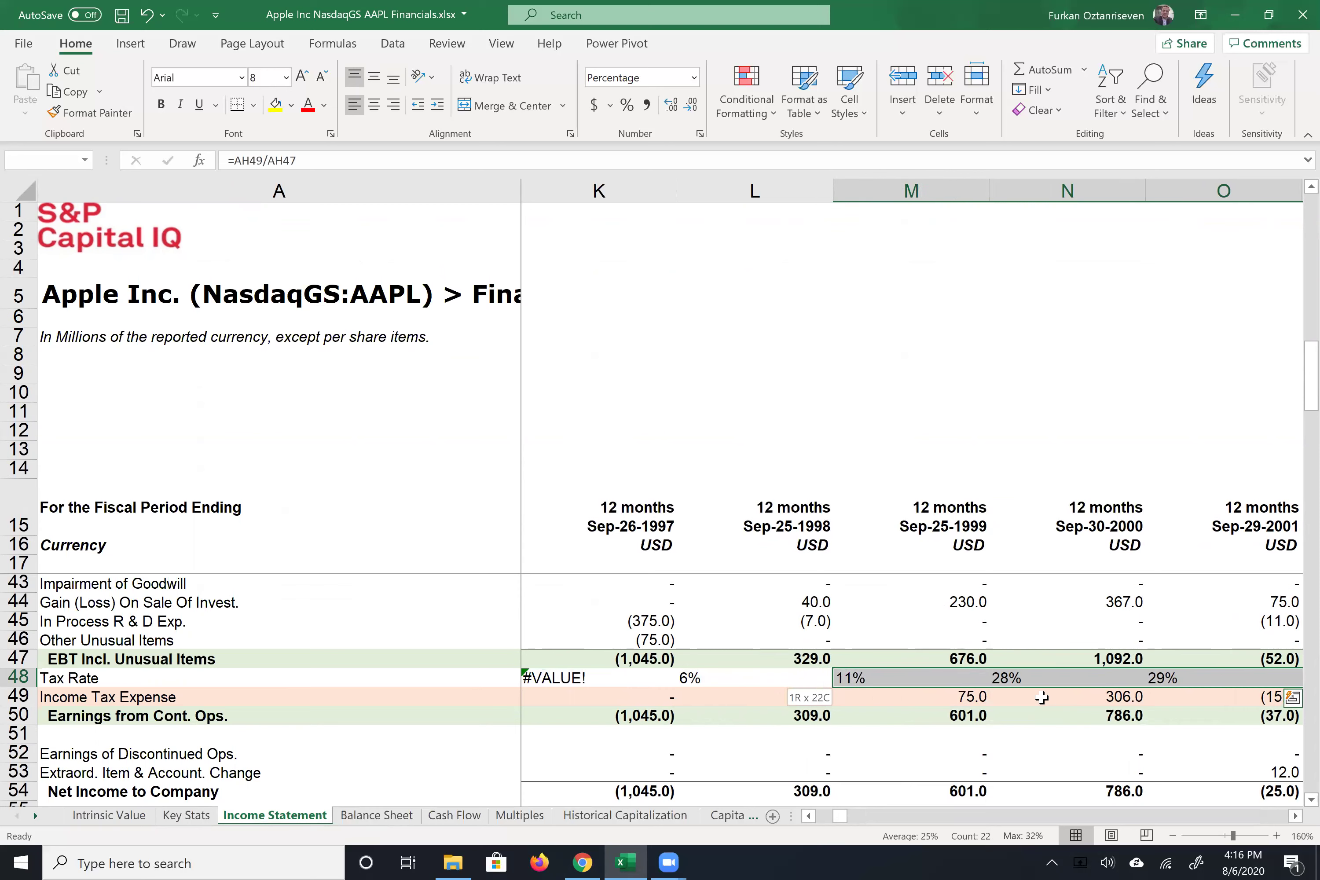
key(shift+Right)
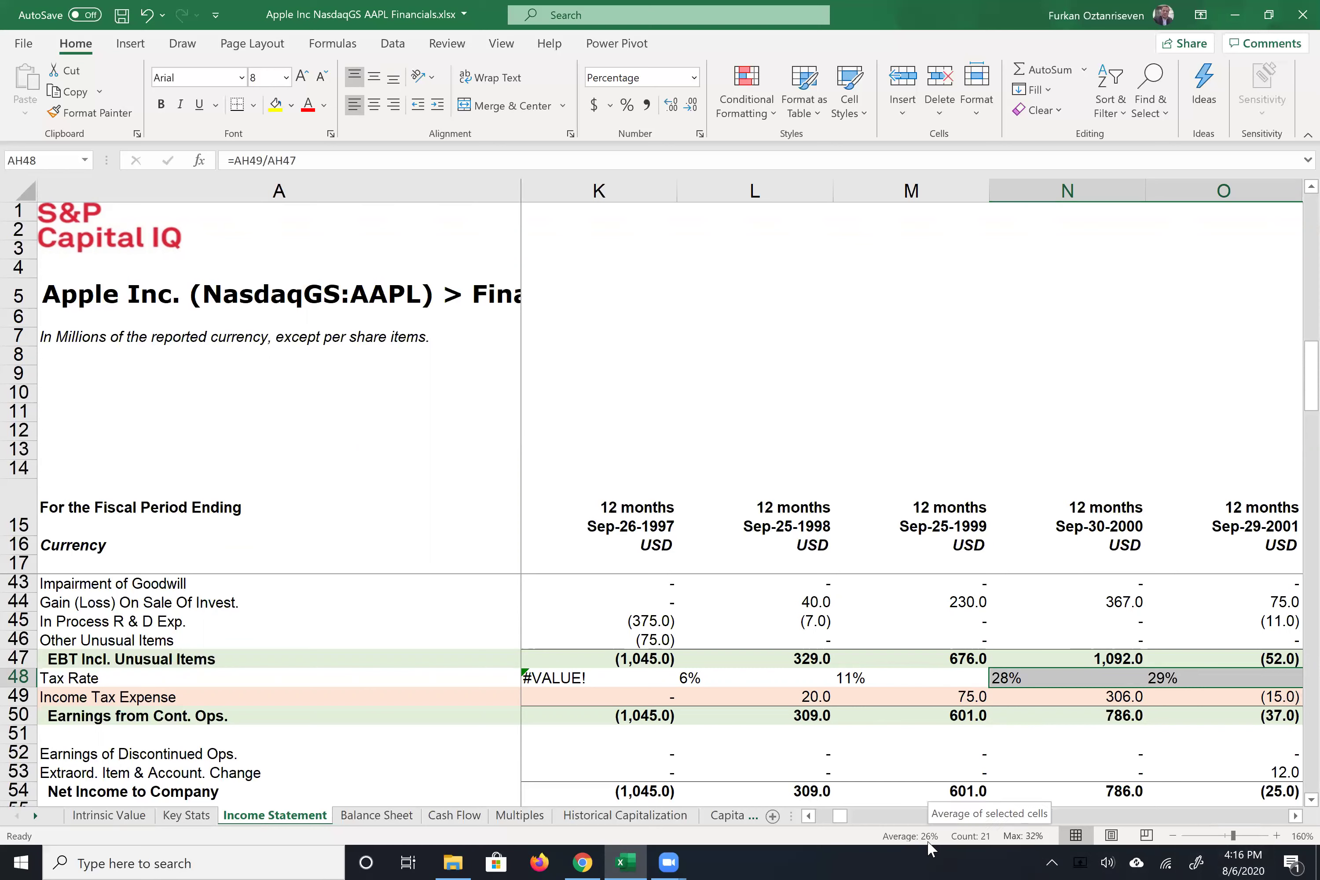
Step: On the Intrinsic Value sheet, set the terminal tax rate in M7 to 26%
click(134, 816)
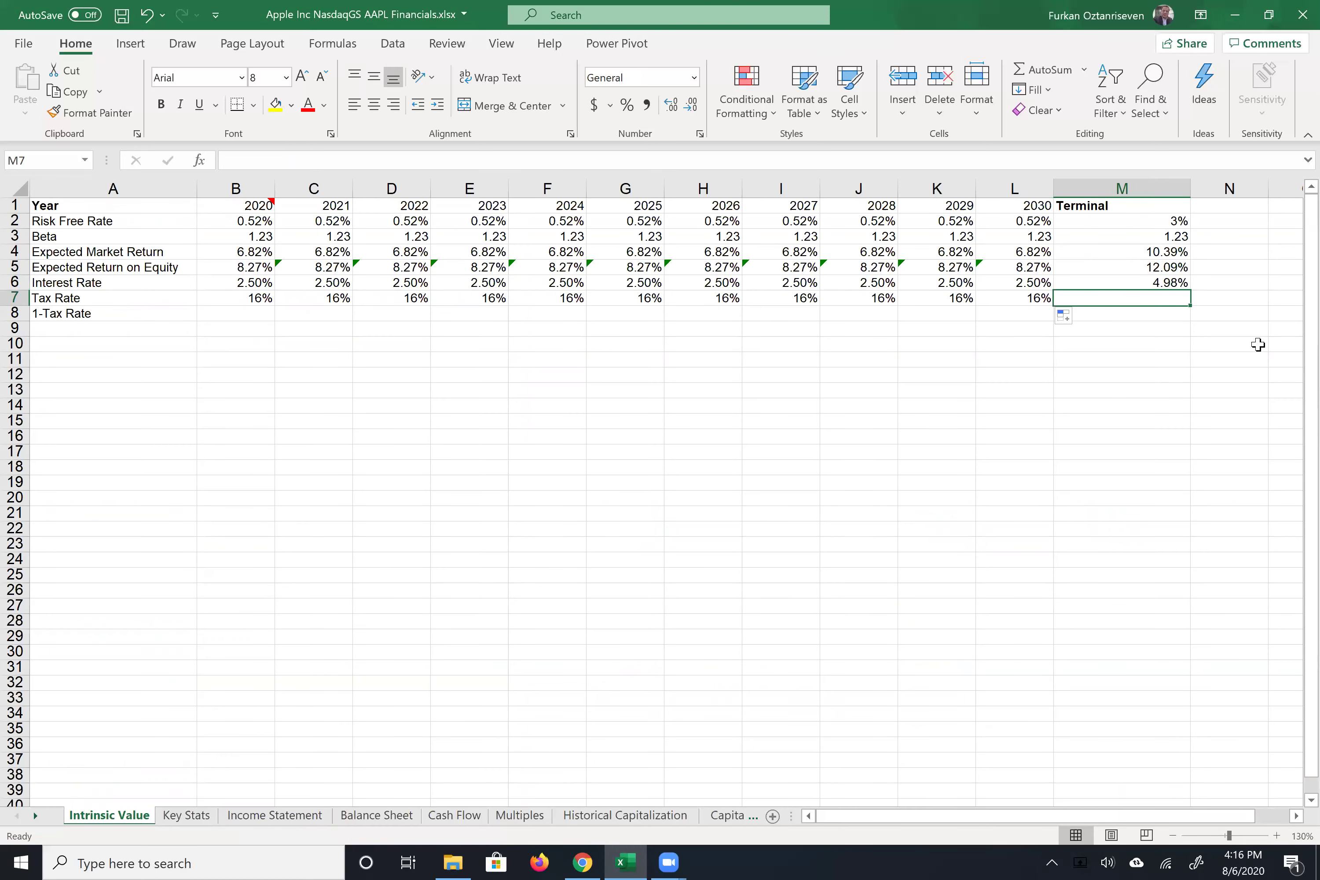
text(2)
text(%)
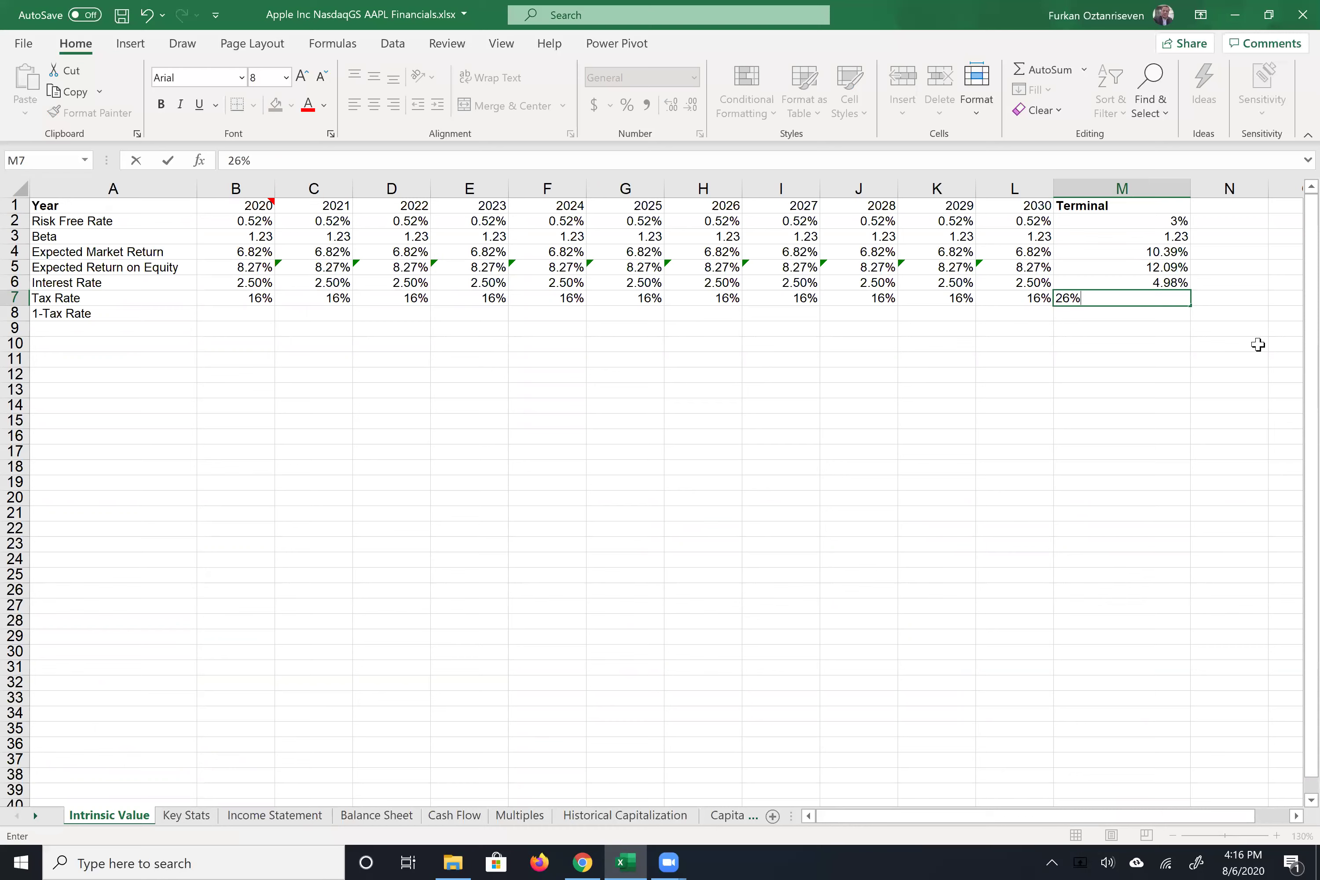
key(Return)
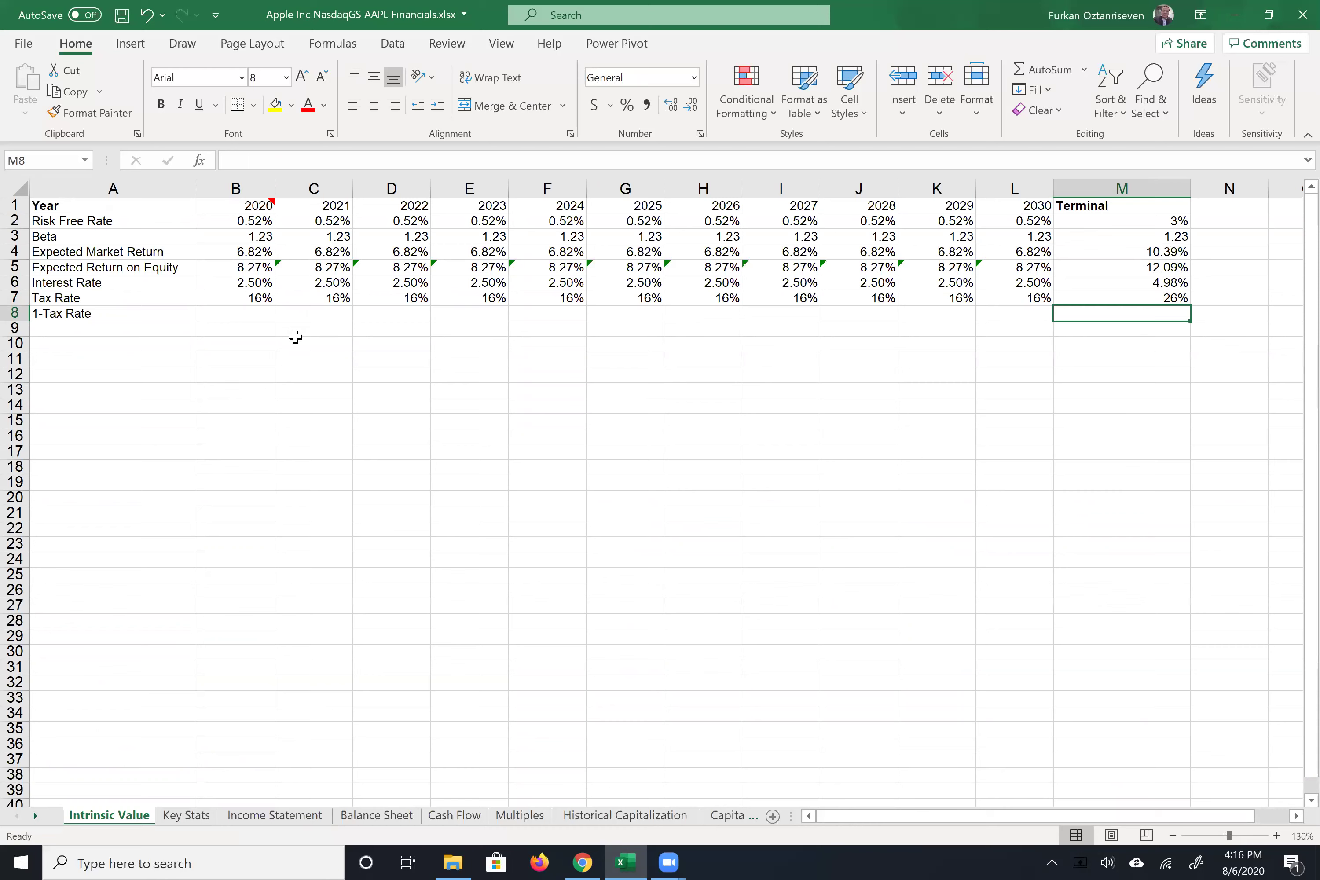
Step: Calculate 1-Tax Rate for 2020 in B8 with the formula =1-B7 and fill it across to the terminal column M8
click(265, 316)
text(=1-)
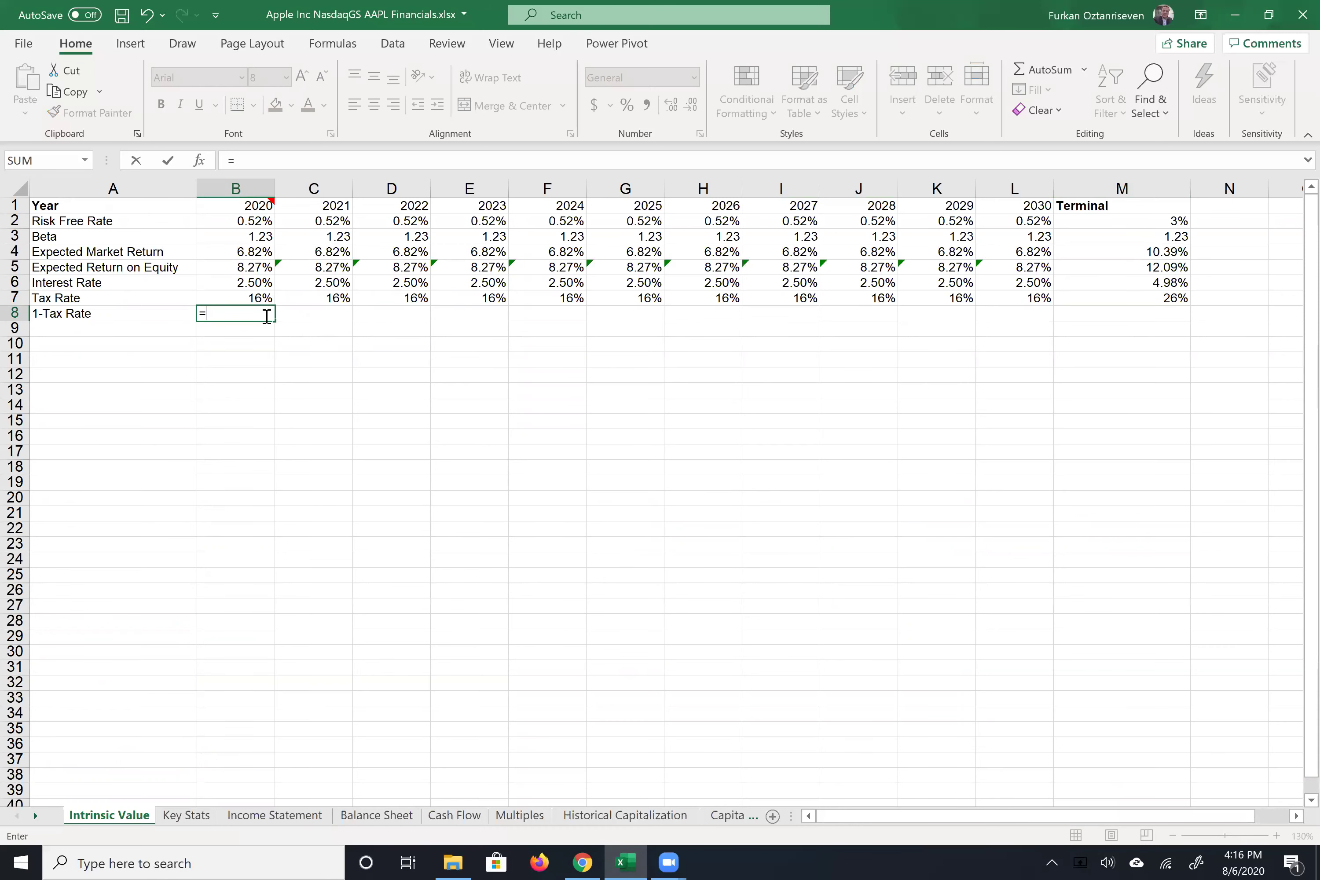
key(Up)
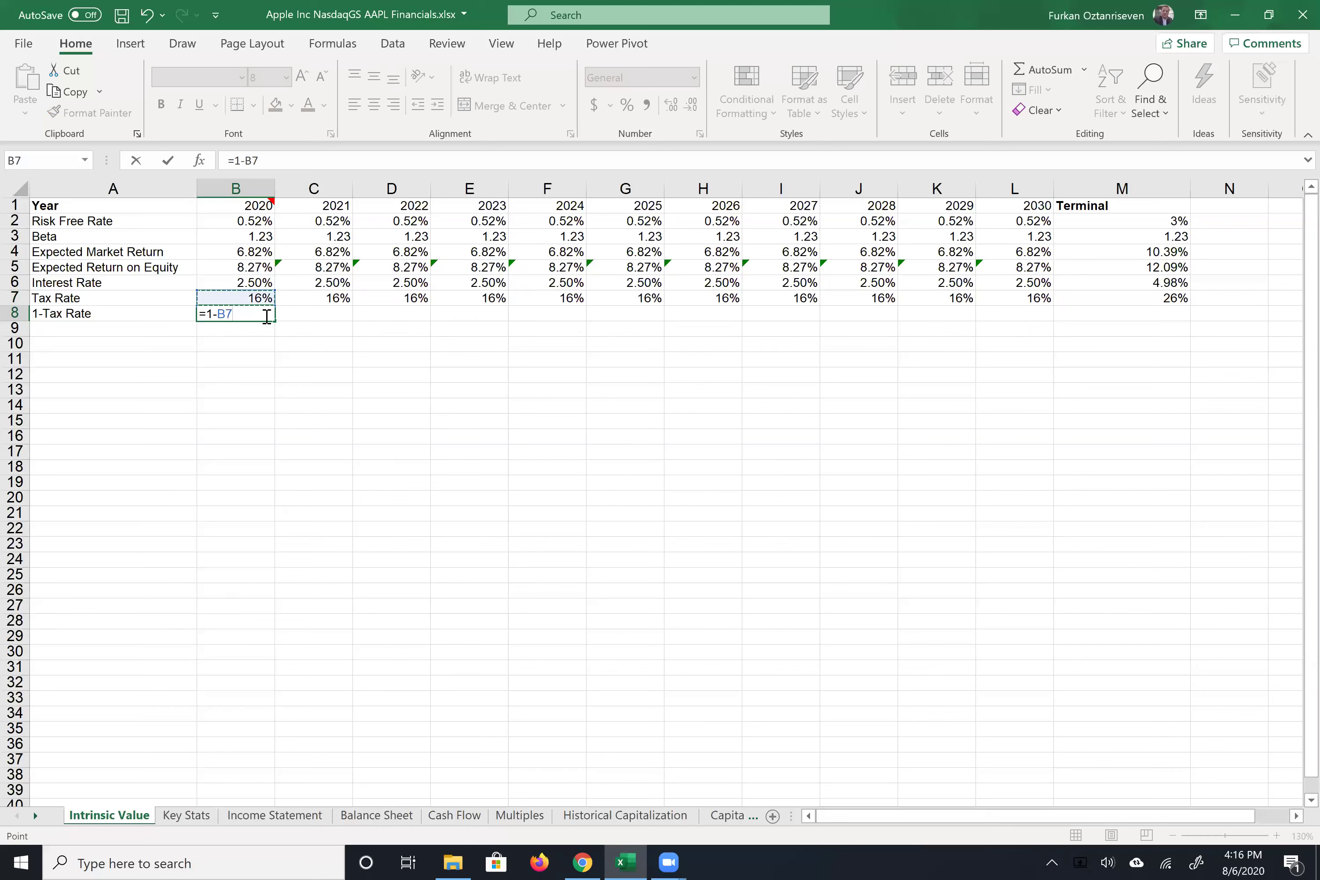
key(Return)
click(266, 317)
drag(275, 321, 1079, 414)
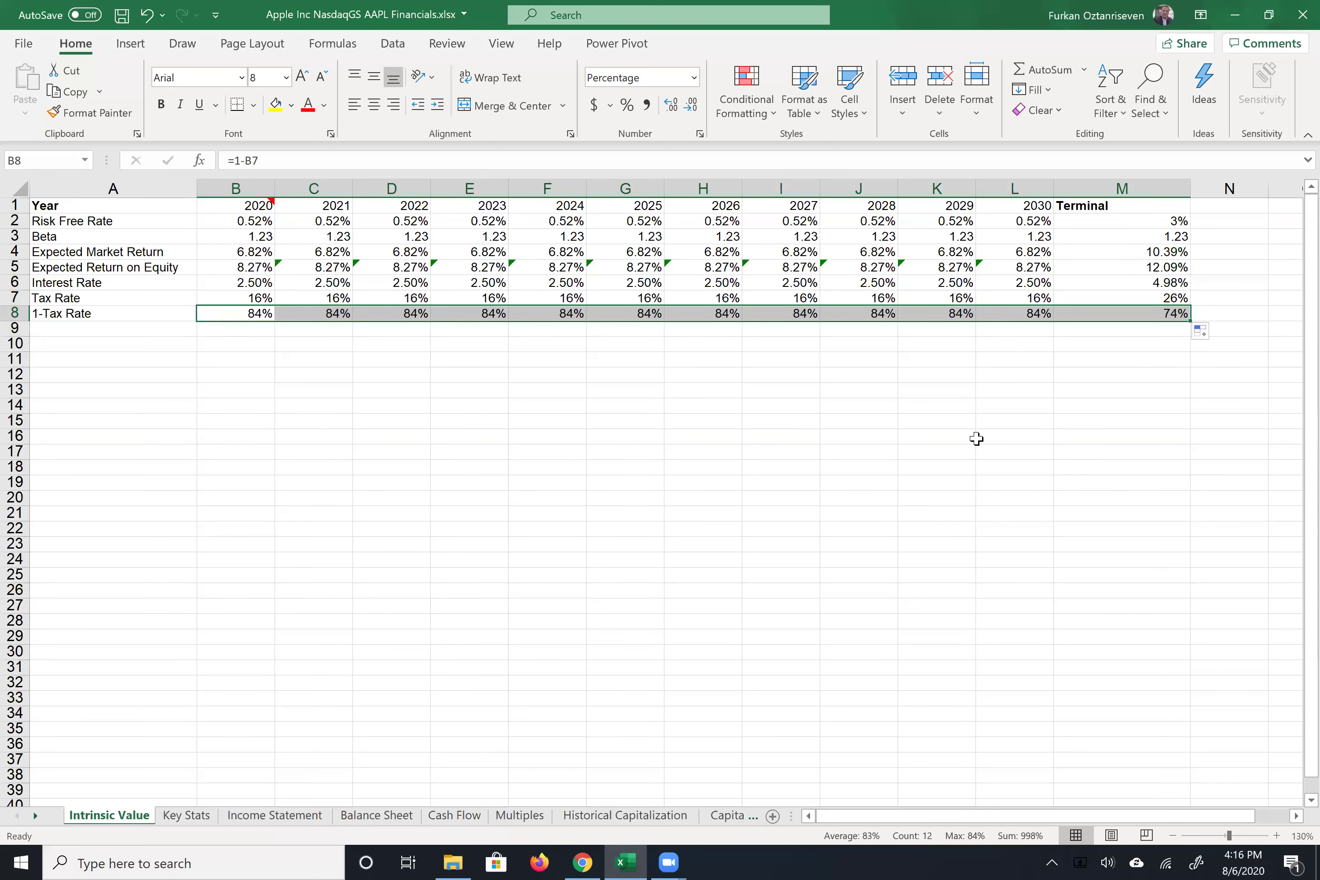